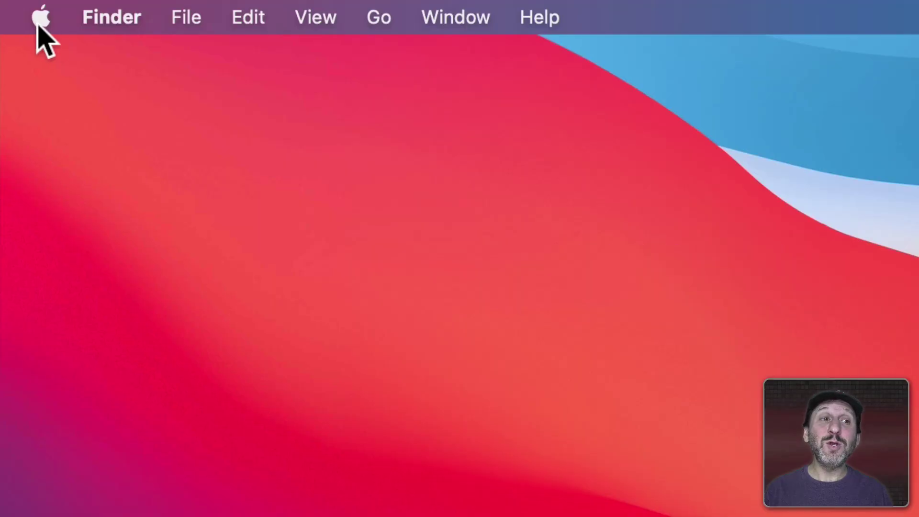
{"action": "left_click", "coordinate": [41, 19]}
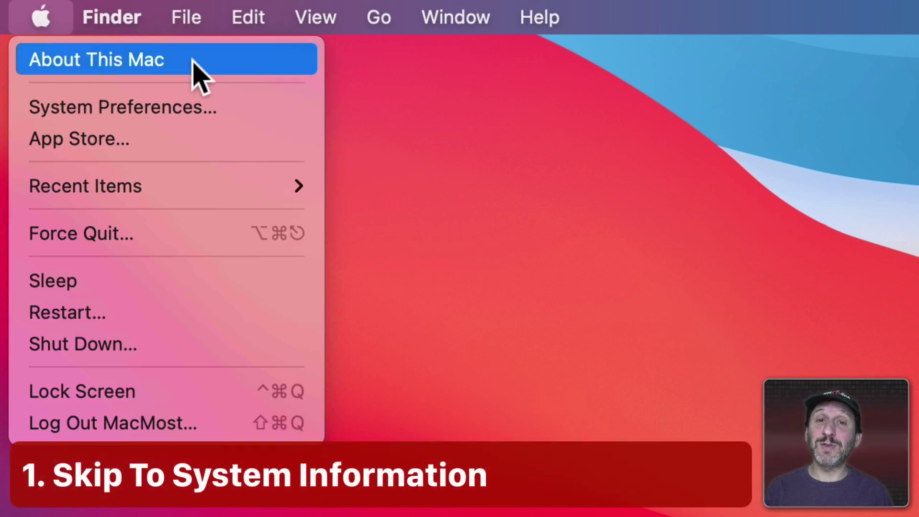
{"action": "left_click", "coordinate": [193, 62]}
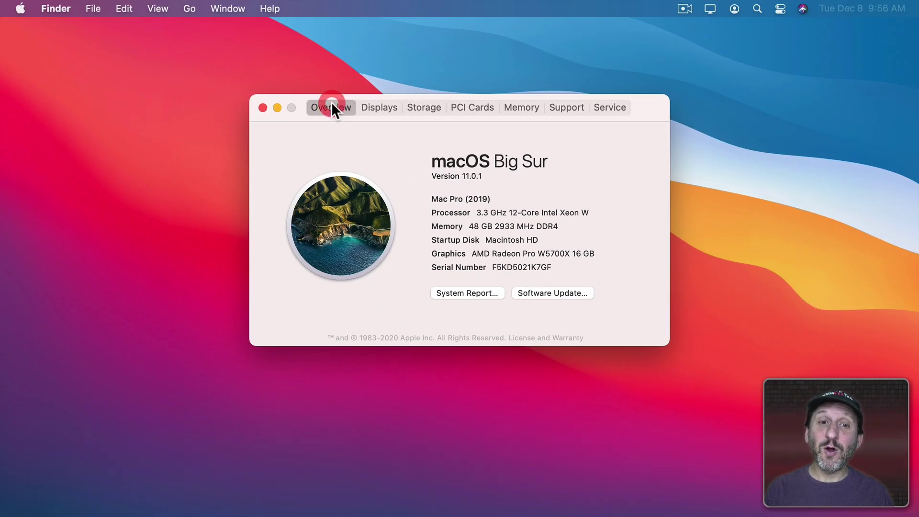
{"action": "left_click", "coordinate": [467, 293]}
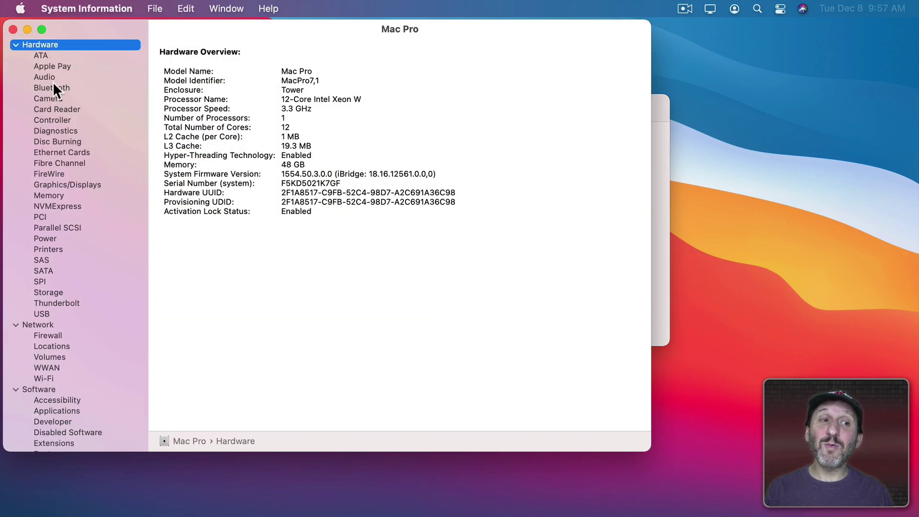
- Browse the Bluetooth, Camera, Card Reader, Controller, Ethernet Cards and Graphics/Displays sections in System Information
{"action": "left_click", "coordinate": [53, 87]}
{"action": "left_click", "coordinate": [50, 98]}
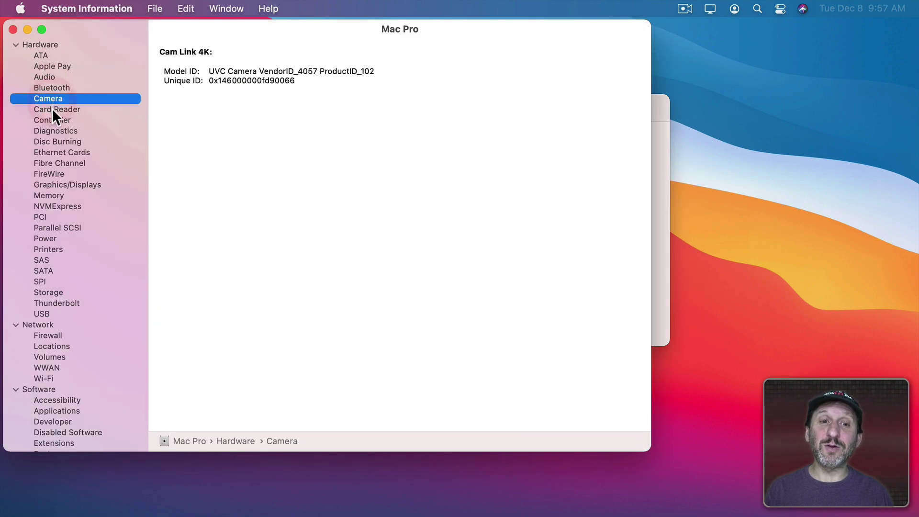
{"action": "left_click", "coordinate": [52, 110]}
{"action": "left_click", "coordinate": [51, 120]}
{"action": "left_click", "coordinate": [58, 151]}
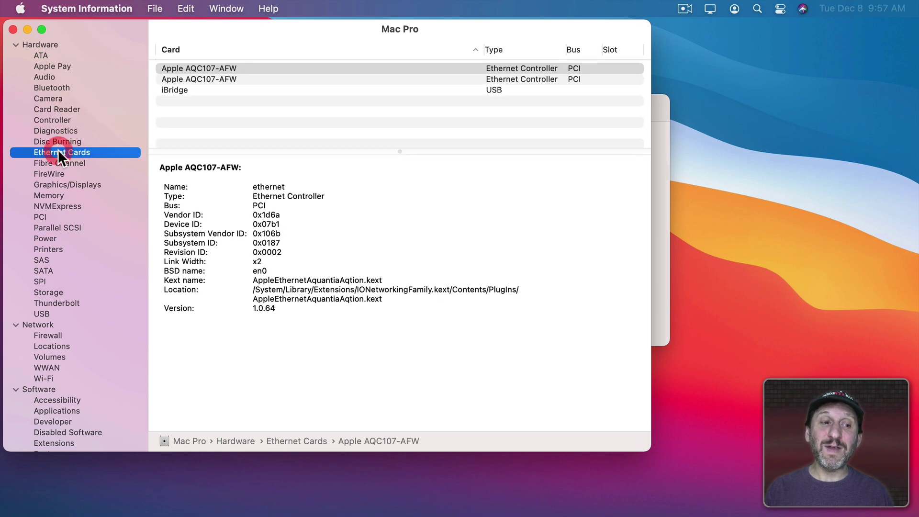
{"action": "left_click", "coordinate": [62, 186]}
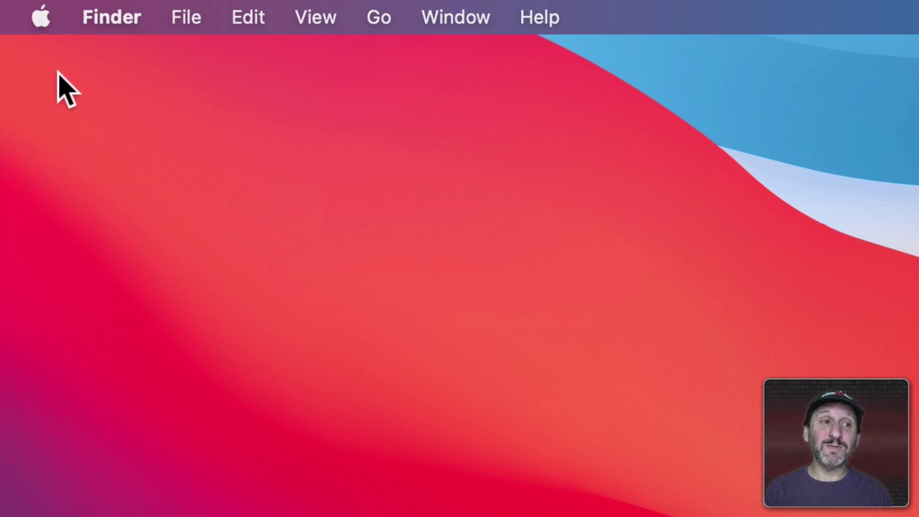
- Launch System Information directly from the Option-modified Apple menu
{"action": "left_click", "coordinate": [39, 15]}
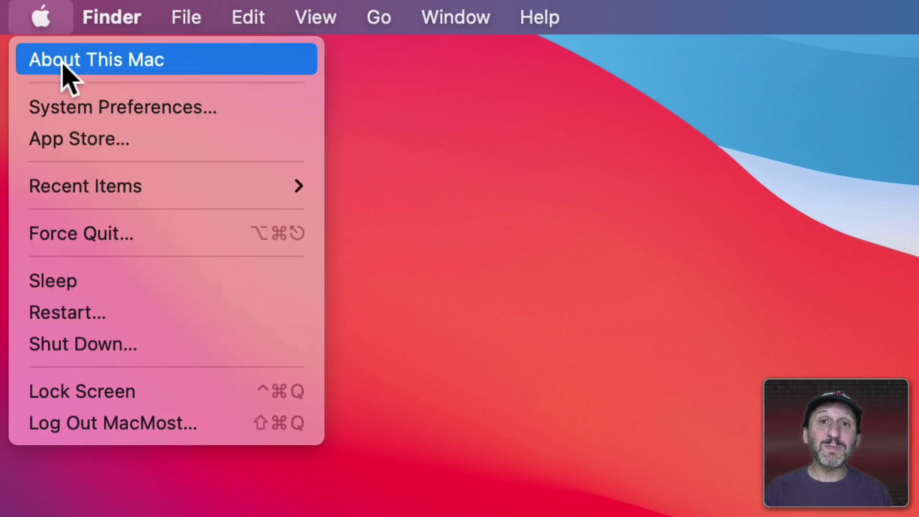
{"action": "key", "text": "alt"}
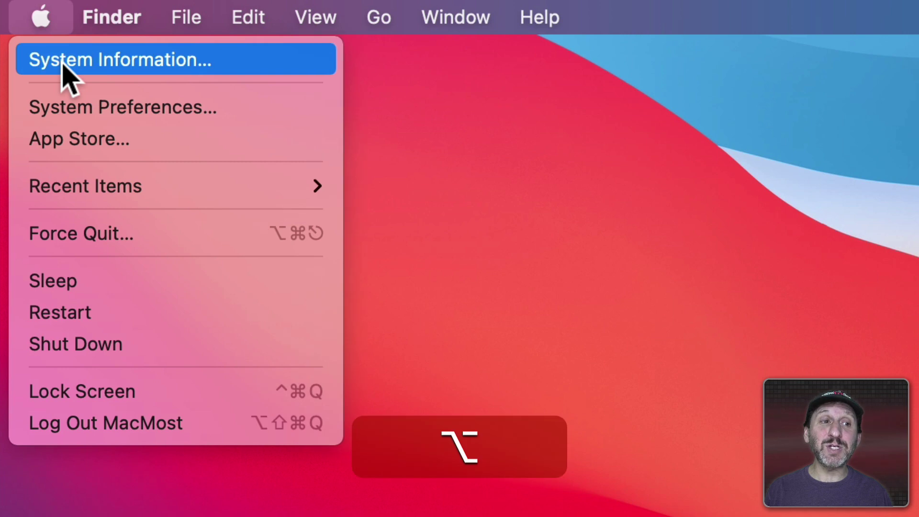
{"action": "left_click", "coordinate": [120, 60]}
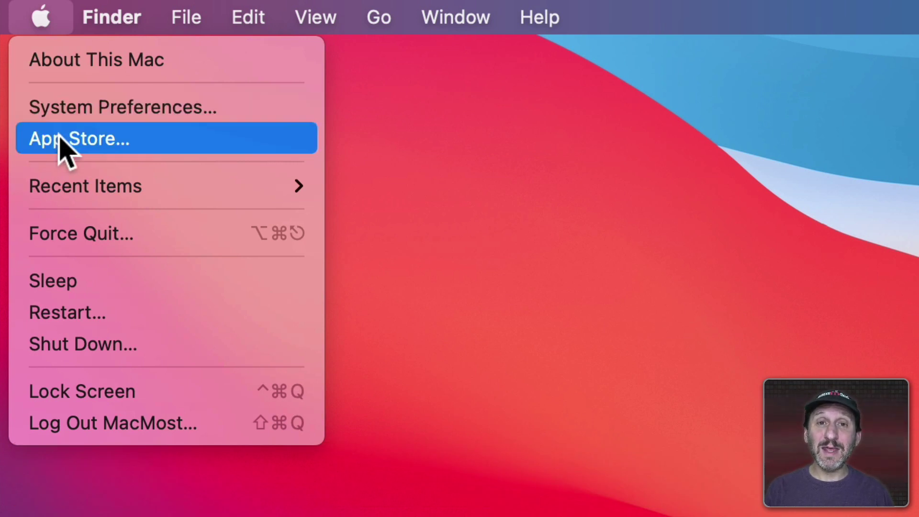
- Drag System Preferences and App Store out of the Dock, then check the Apple menu still lists them
{"action": "left_click", "coordinate": [464, 221]}
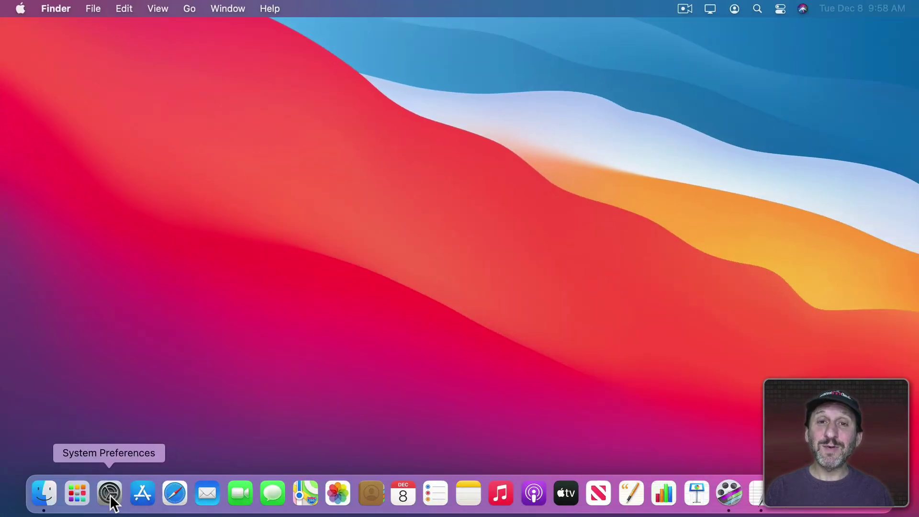
{"action": "left_click_drag", "start_coordinate": [110, 497], "coordinate": [187, 138]}
{"action": "left_click_drag", "start_coordinate": [115, 500], "coordinate": [188, 112]}
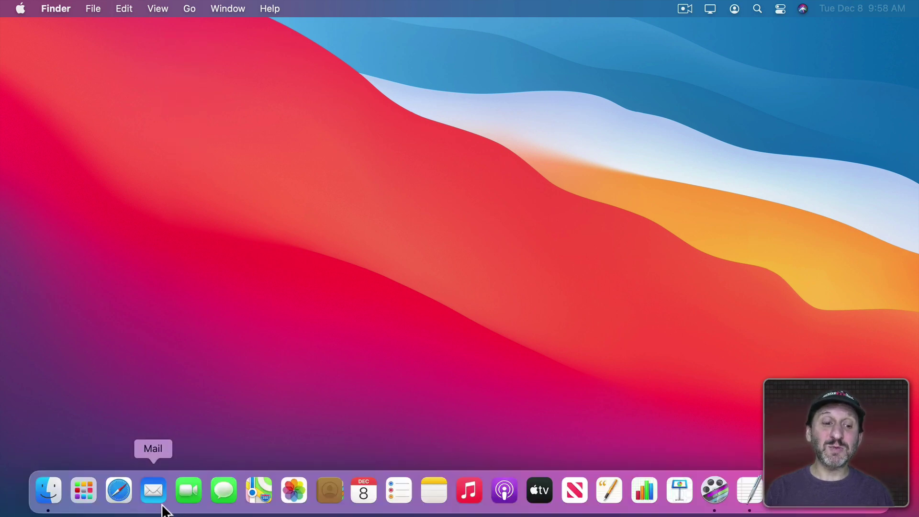
{"action": "left_click", "coordinate": [21, 8]}
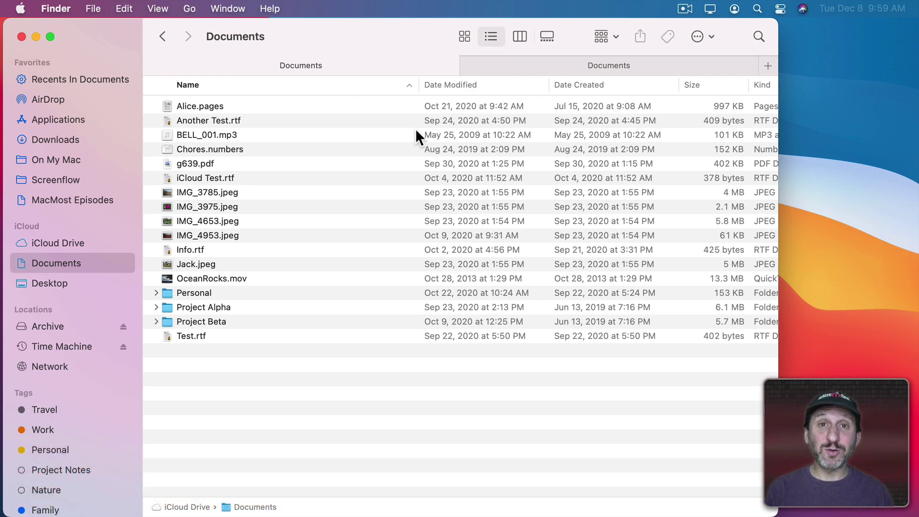
- Add System Information.app from Applications > Utilities to the Dock
{"action": "left_click", "coordinate": [191, 8]}
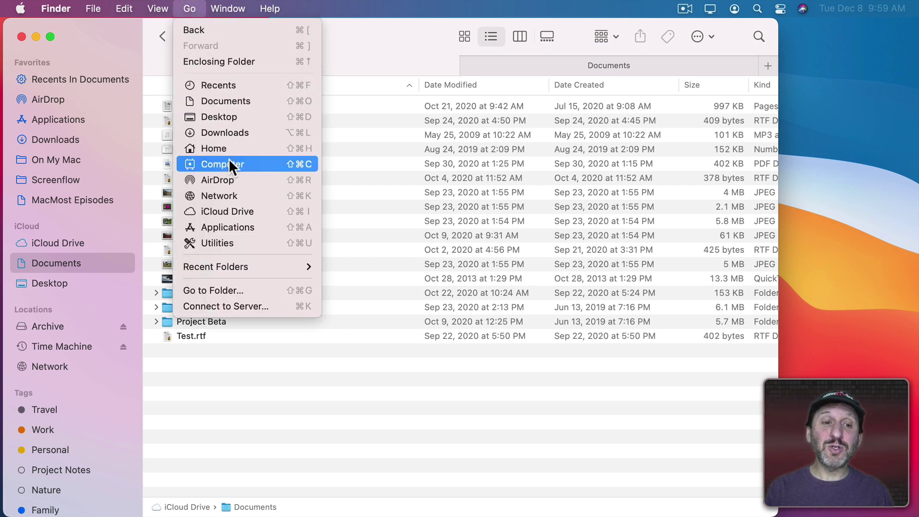
{"action": "left_click", "coordinate": [227, 226]}
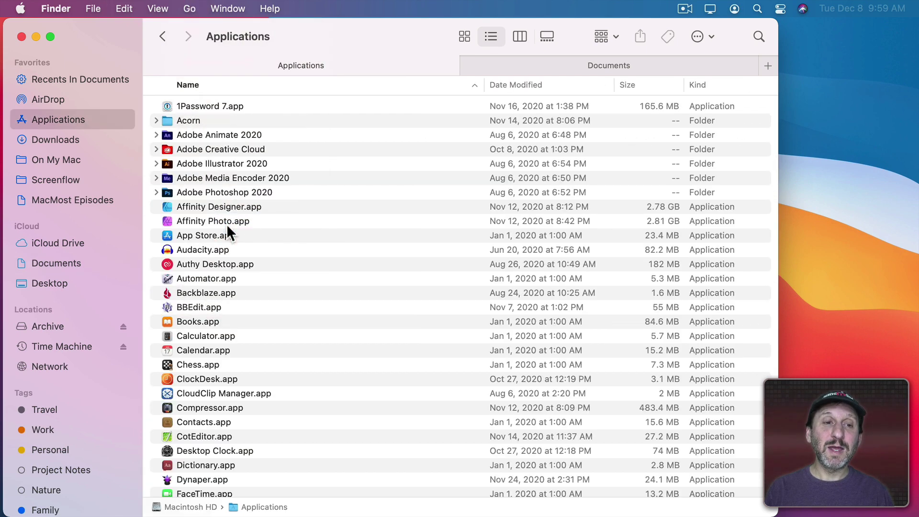
{"action": "scroll", "coordinate": [231, 320], "scroll_direction": "down", "scroll_amount": 20}
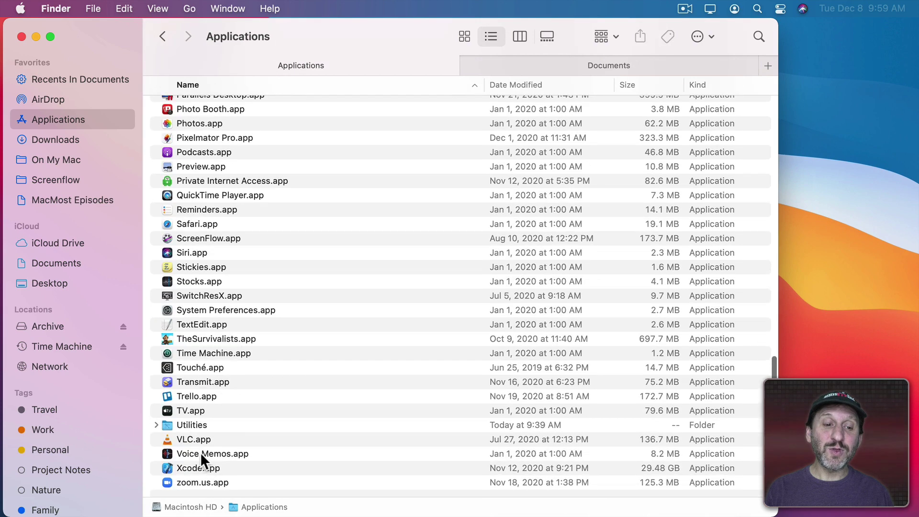
{"action": "double_click", "coordinate": [188, 424]}
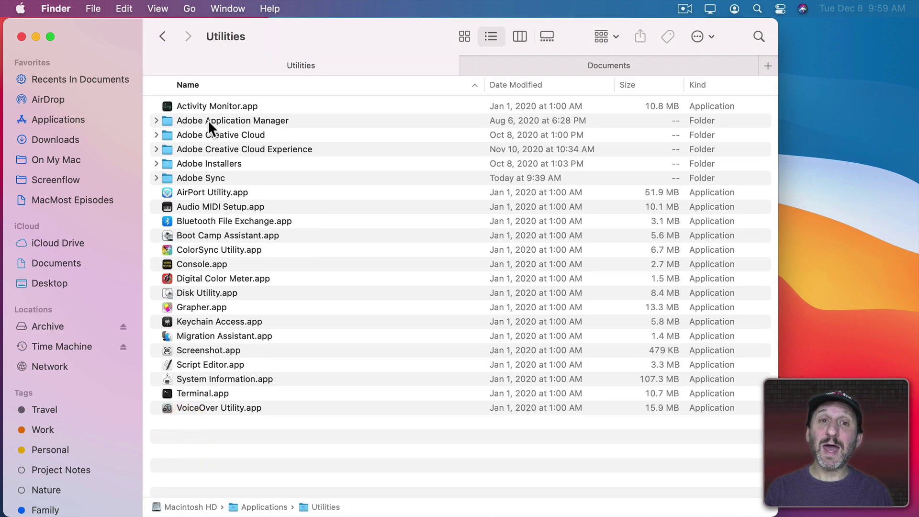
{"action": "left_click", "coordinate": [195, 379]}
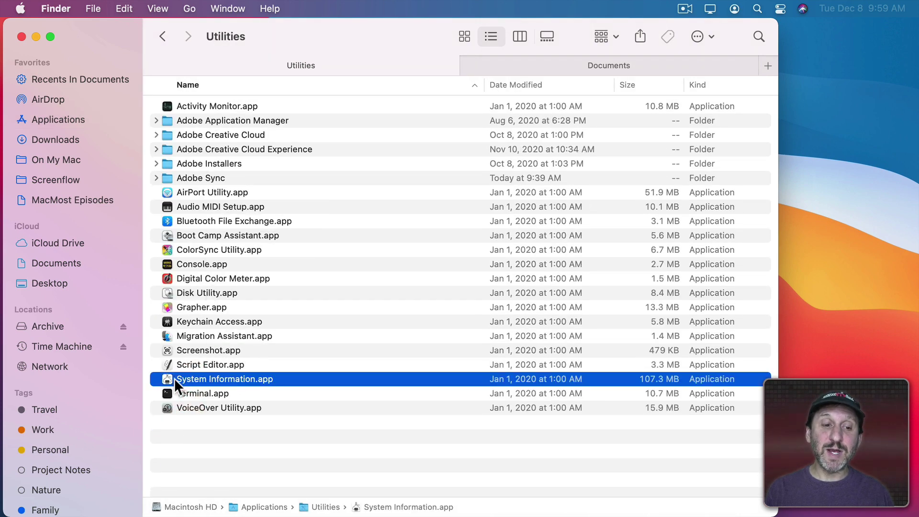
{"action": "mouse_move", "coordinate": [164, 375]}
{"action": "left_mouse_down"}
{"action": "mouse_move", "coordinate": [216, 510]}
{"action": "mouse_move", "coordinate": [203, 501]}
{"action": "mouse_move", "coordinate": [165, 377]}
{"action": "left_mouse_up"}
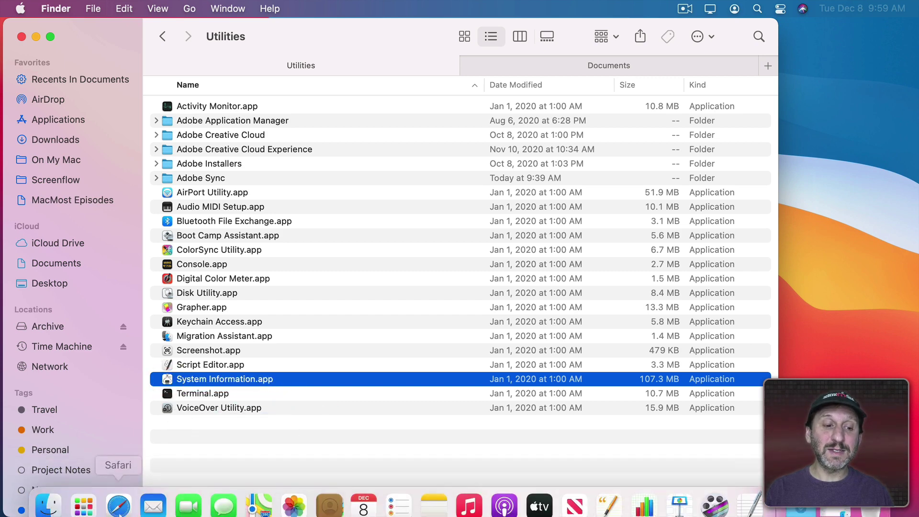
- Search Launchpad for 'syst', then close Launchpad
{"action": "left_click", "coordinate": [84, 498]}
{"action": "type", "text": "syst"}
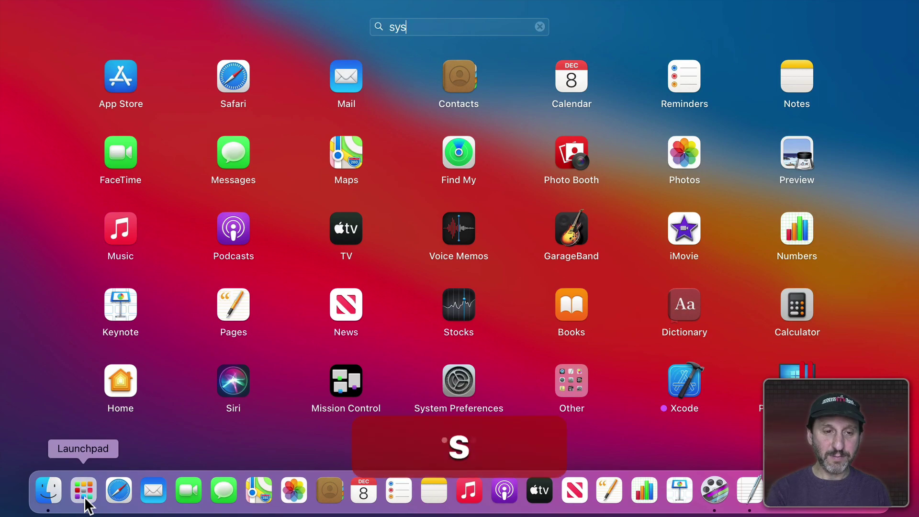
{"action": "left_click", "coordinate": [442, 226]}
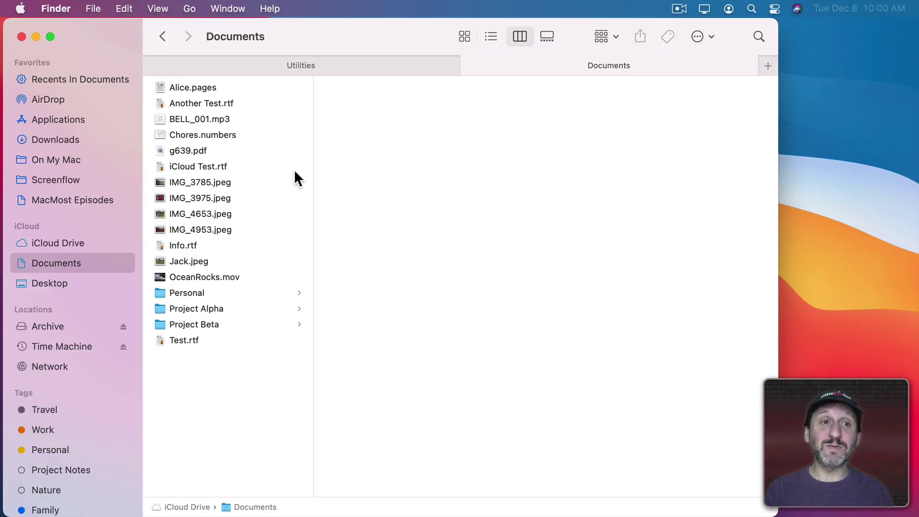
- Navigate to Macintosh HD > System > Library > CoreServices > Applications in column view
{"action": "left_click", "coordinate": [189, 9]}
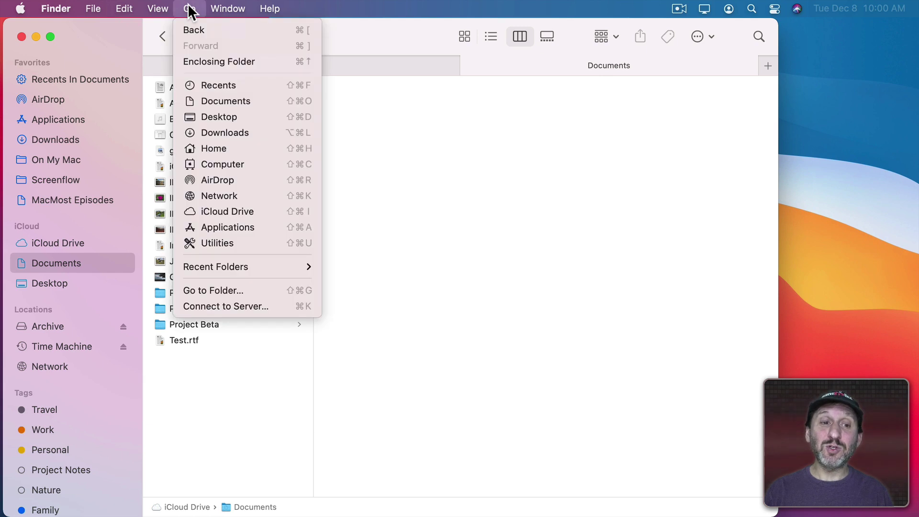
{"action": "left_click", "coordinate": [228, 163]}
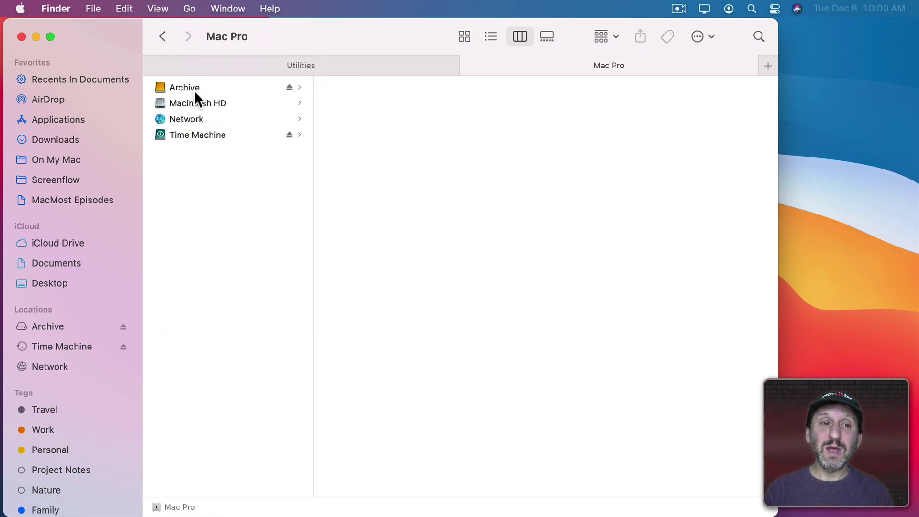
{"action": "left_click", "coordinate": [190, 104]}
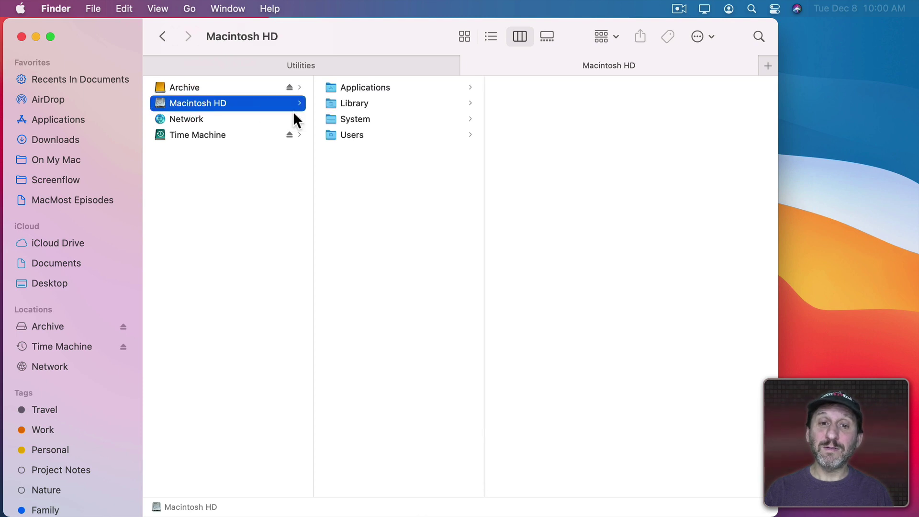
{"action": "left_click", "coordinate": [357, 119]}
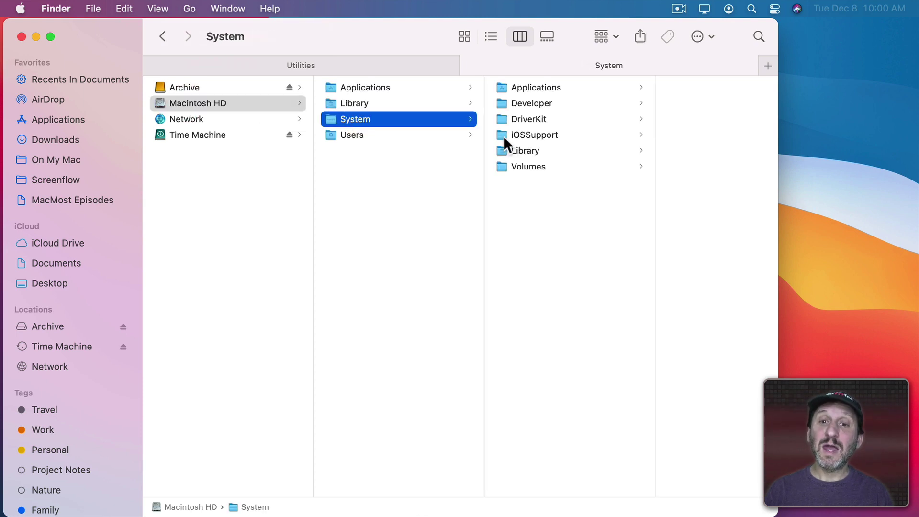
{"action": "left_click", "coordinate": [514, 150]}
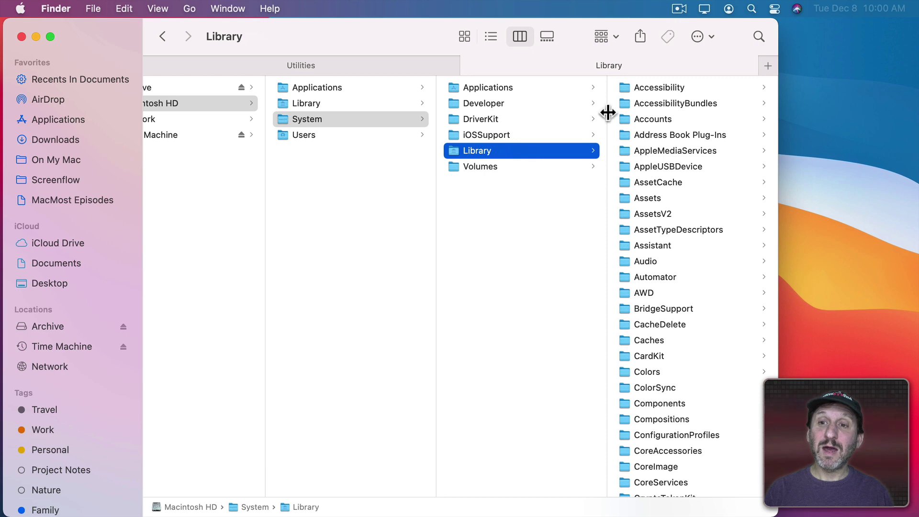
{"action": "scroll", "coordinate": [627, 312], "scroll_direction": "down", "scroll_amount": 8}
{"action": "left_click", "coordinate": [649, 112]}
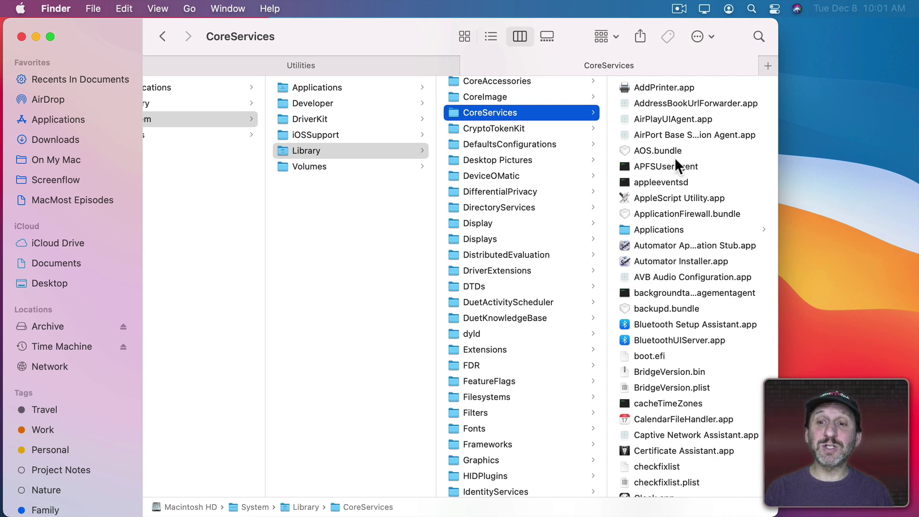
{"action": "left_click", "coordinate": [637, 229]}
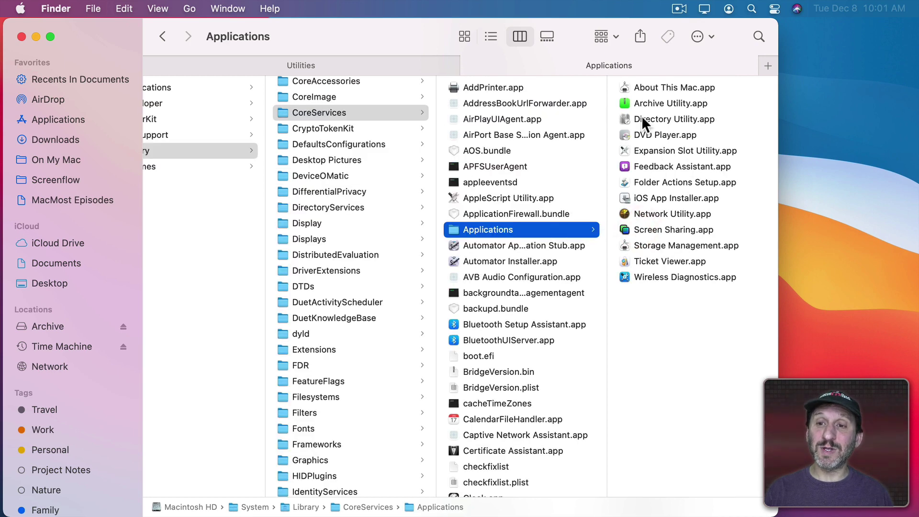
- Add About This Mac.app to the Dock, launch it from there, then close it
{"action": "left_click", "coordinate": [641, 87]}
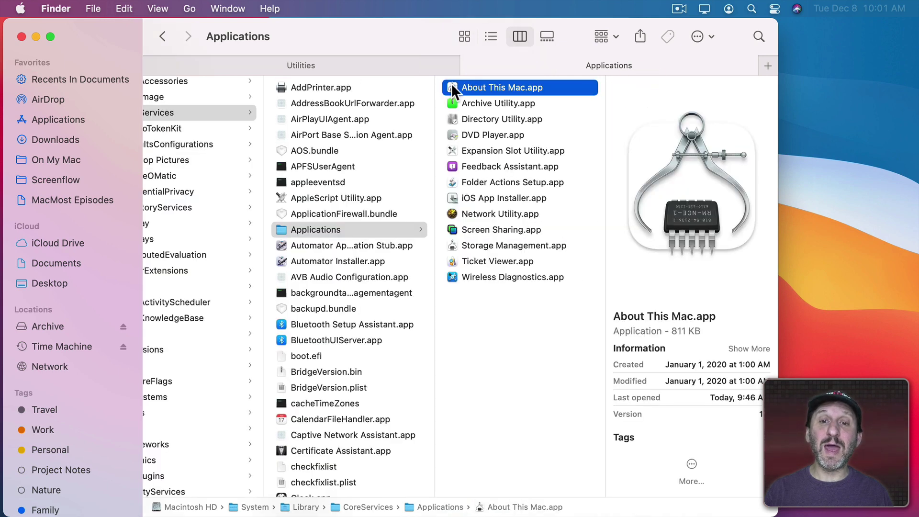
{"action": "left_click_drag", "start_coordinate": [452, 91], "coordinate": [181, 499]}
{"action": "left_click", "coordinate": [181, 499]}
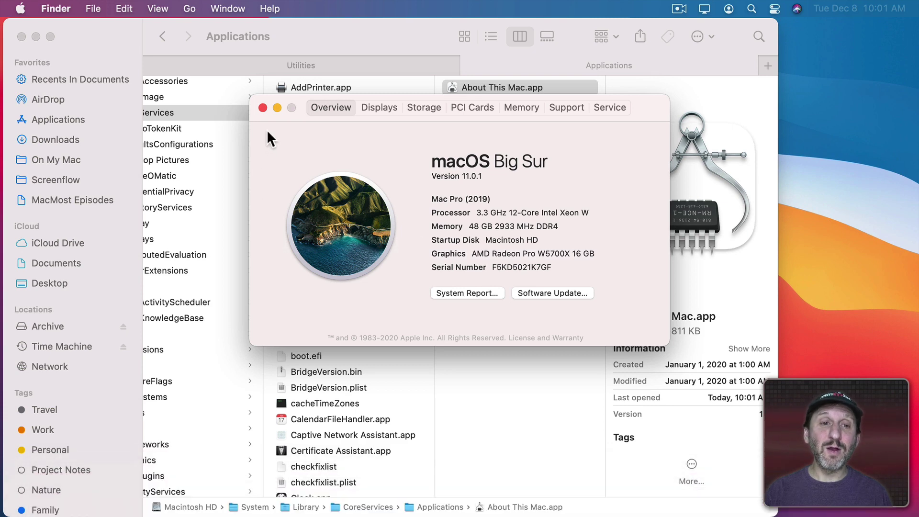
{"action": "left_click", "coordinate": [263, 107]}
{"action": "left_click_drag", "start_coordinate": [502, 87], "coordinate": [569, 37]}
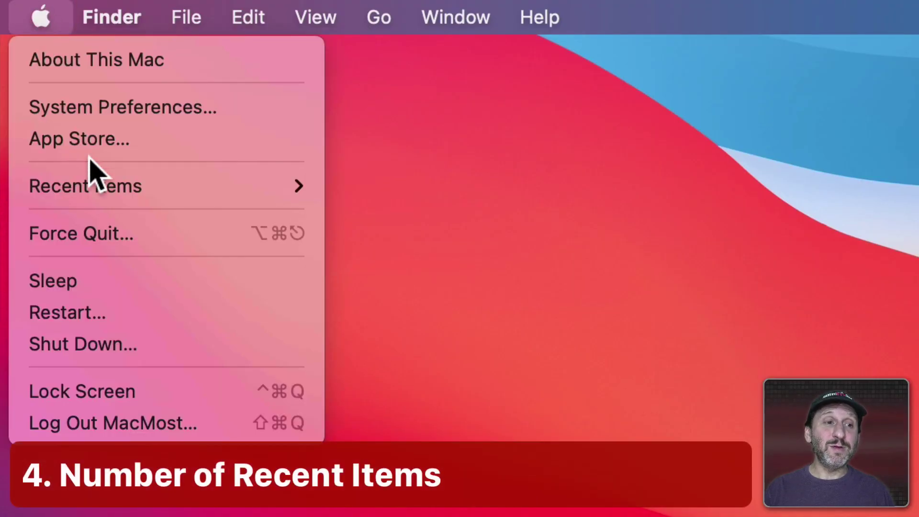
- View the recent applications, documents and servers under Recent Items, then dismiss the list
{"action": "mouse_move", "coordinate": [35, 185]}
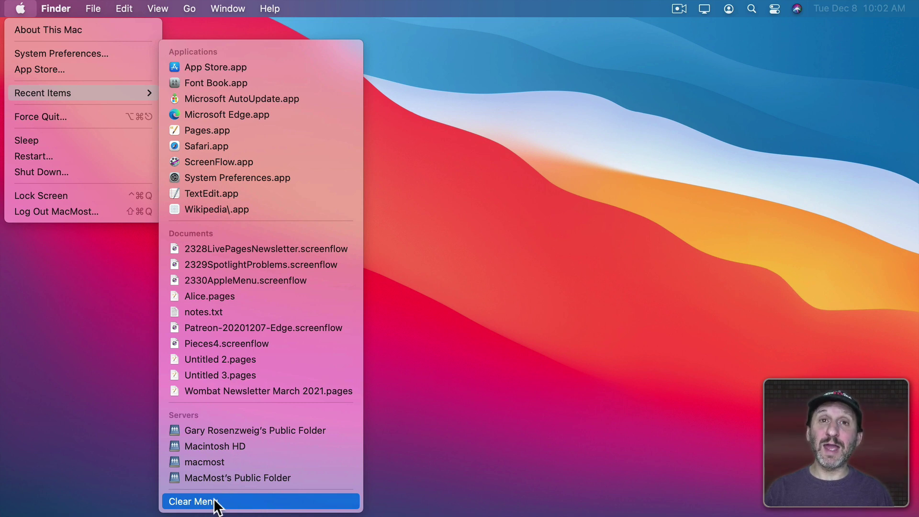
{"action": "left_click", "coordinate": [214, 501]}
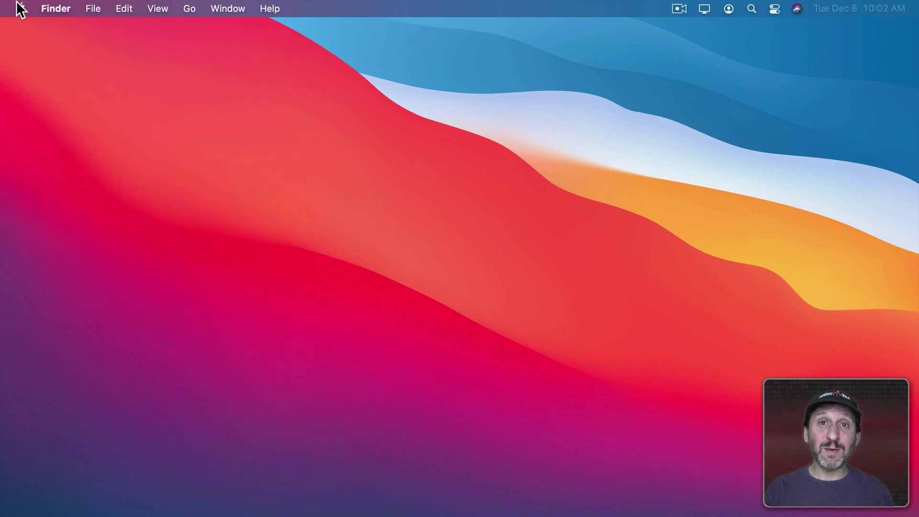
- Set Recent items to None in System Preferences > General and confirm in the Apple menu
{"action": "left_click", "coordinate": [20, 9]}
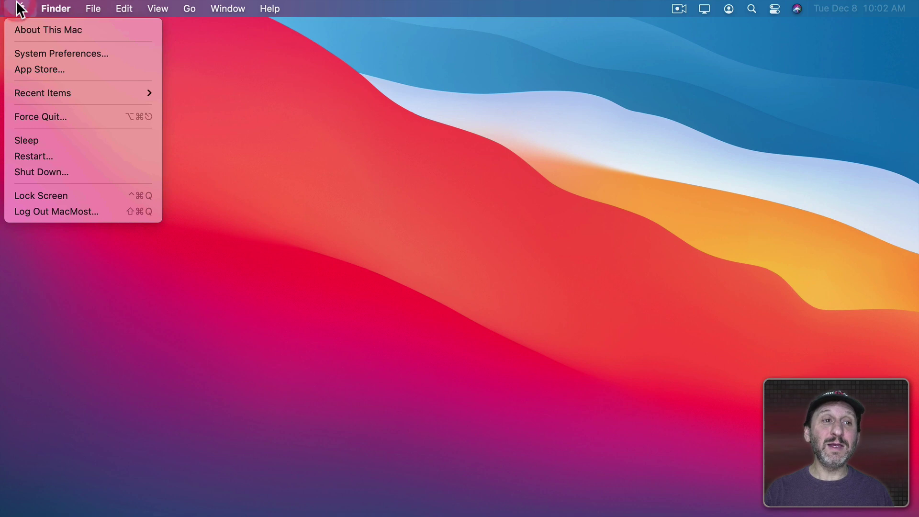
{"action": "left_click", "coordinate": [36, 54]}
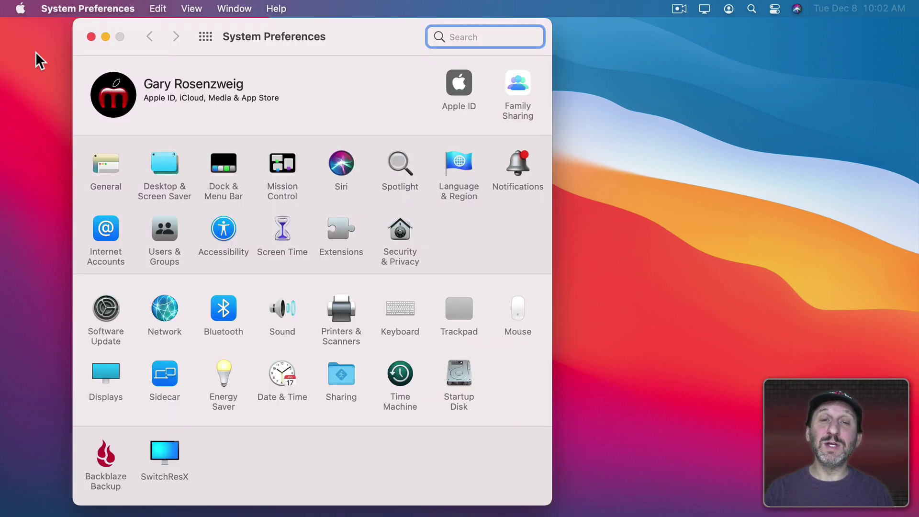
{"action": "left_click", "coordinate": [108, 161]}
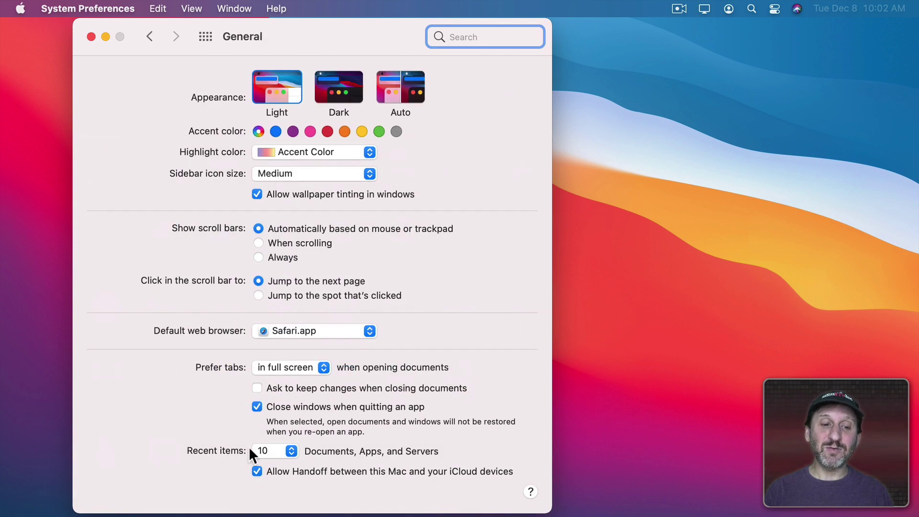
{"action": "left_click", "coordinate": [279, 458]}
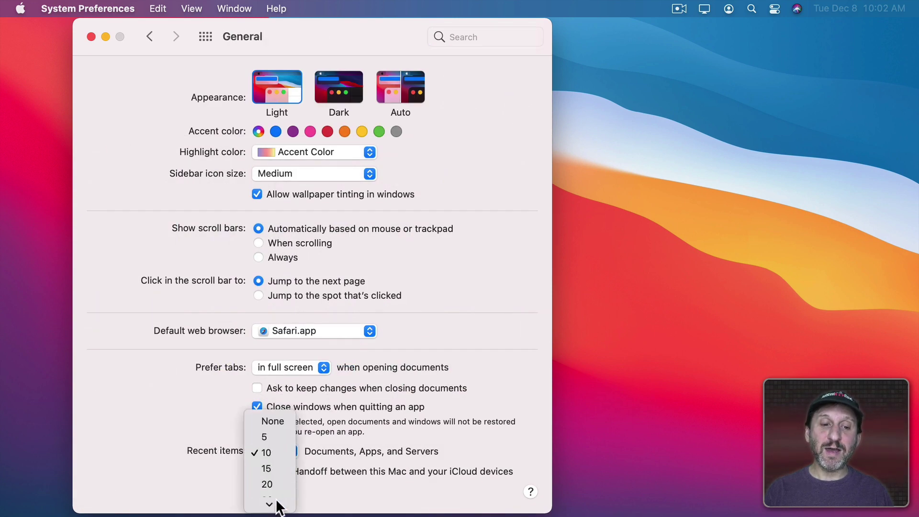
{"action": "mouse_move", "coordinate": [269, 504]}
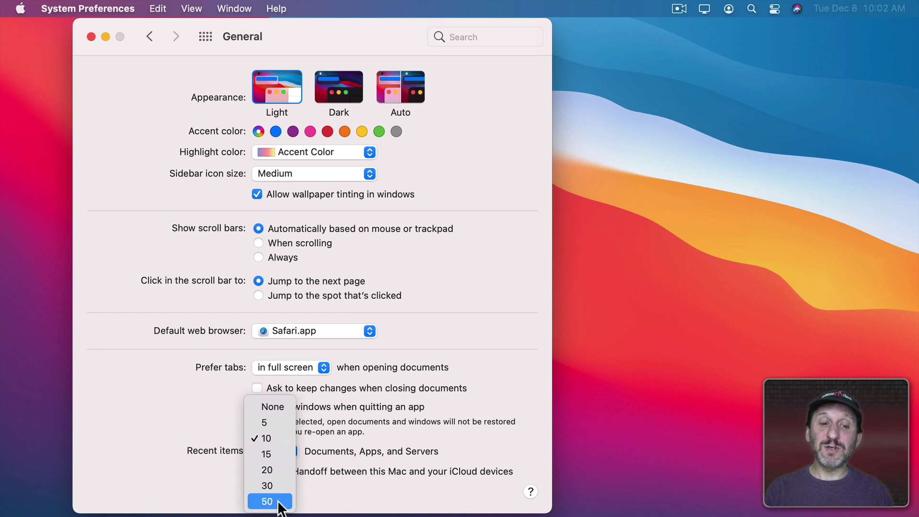
{"action": "left_click", "coordinate": [278, 407]}
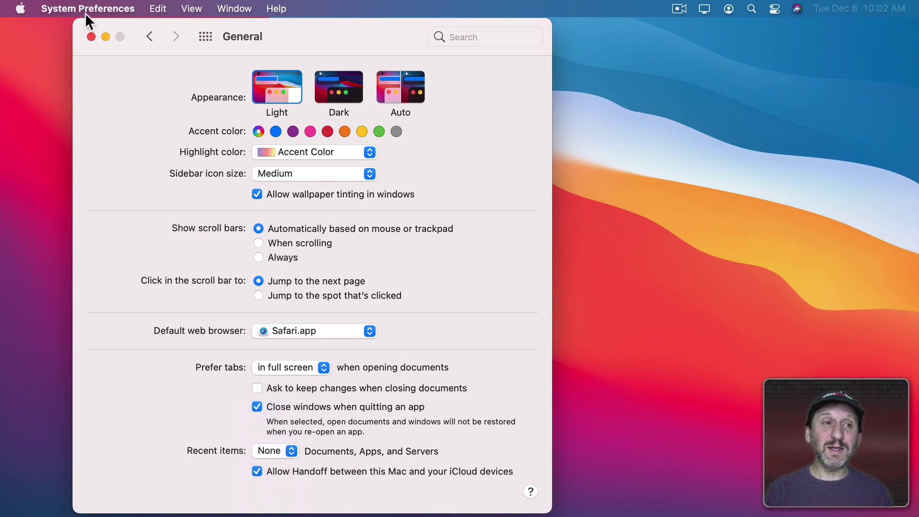
{"action": "left_click", "coordinate": [20, 8]}
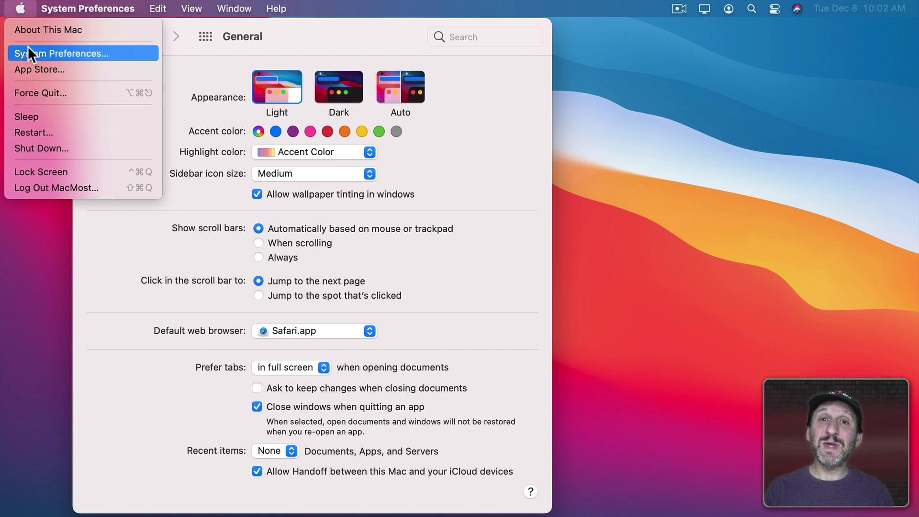
{"action": "left_click", "coordinate": [21, 8]}
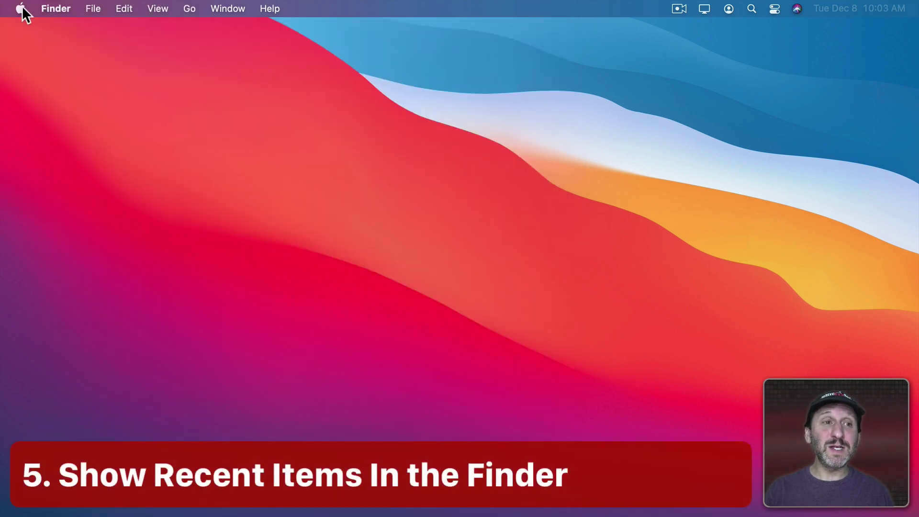
- Hold Command in Recent Items and reveal Alice.pages in its Finder folder
{"action": "left_click", "coordinate": [22, 6]}
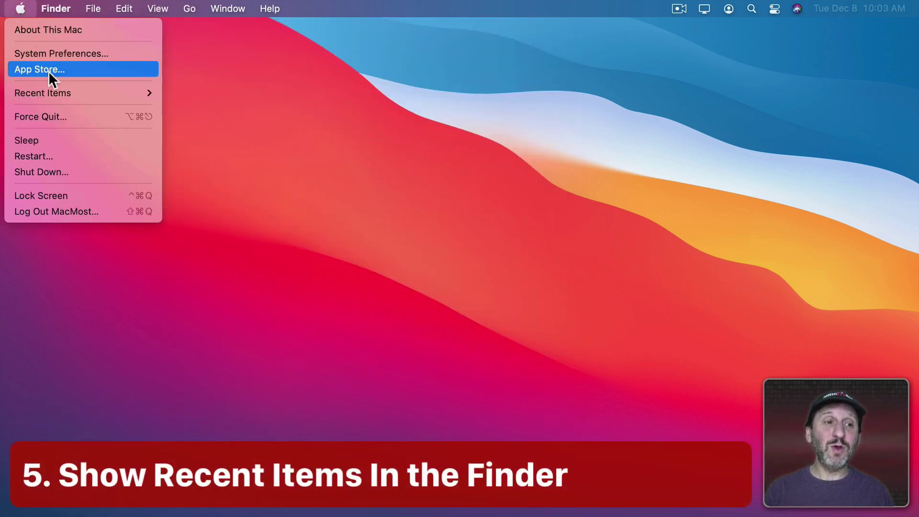
{"action": "mouse_move", "coordinate": [56, 91]}
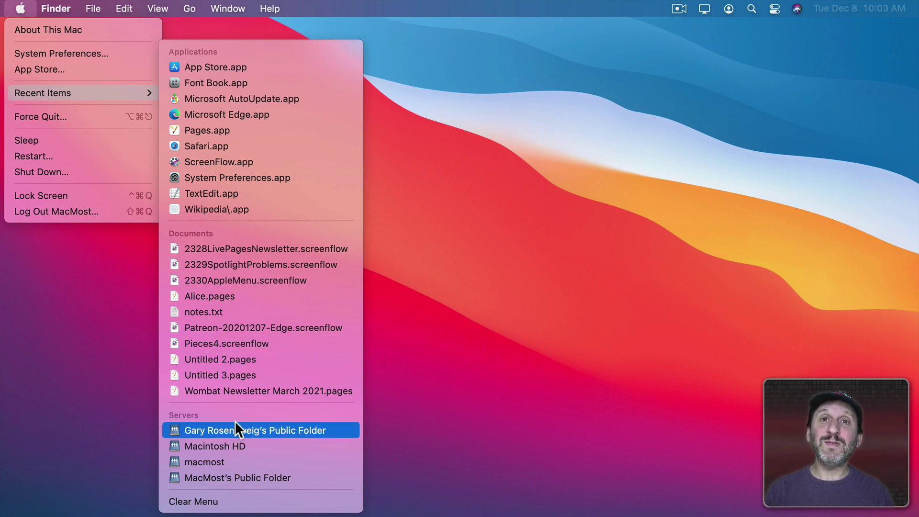
{"action": "key", "text": "super"}
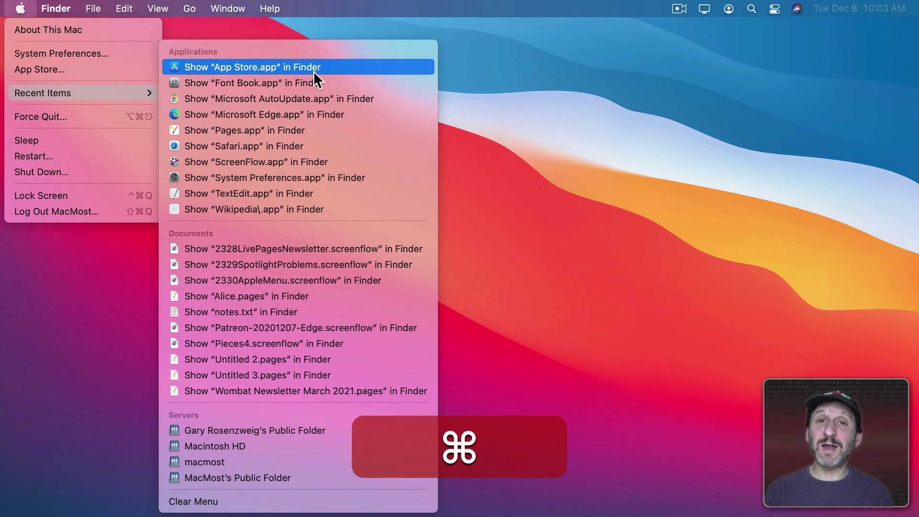
{"action": "left_click", "coordinate": [194, 295], "text": "super"}
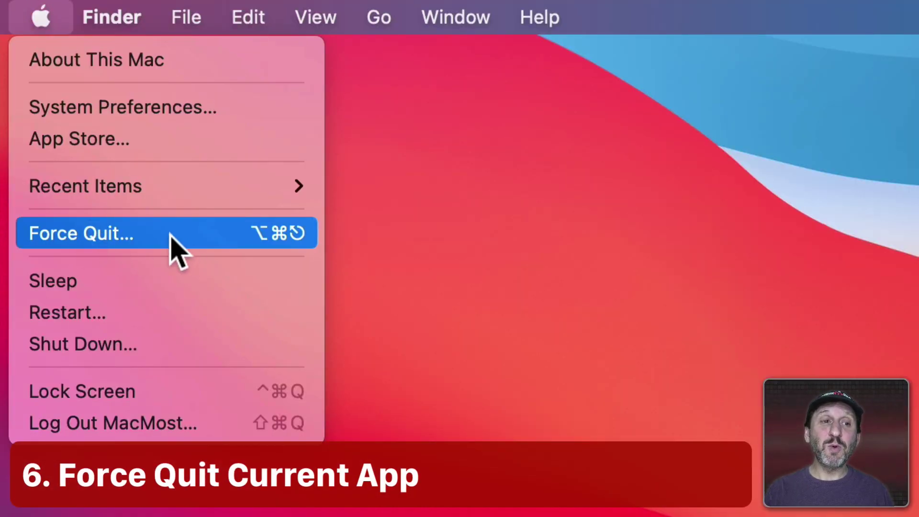
- Open and reposition the Force Quit window, then hold Shift in the Apple menu to show Force Quit Finder
{"action": "left_click", "coordinate": [149, 234]}
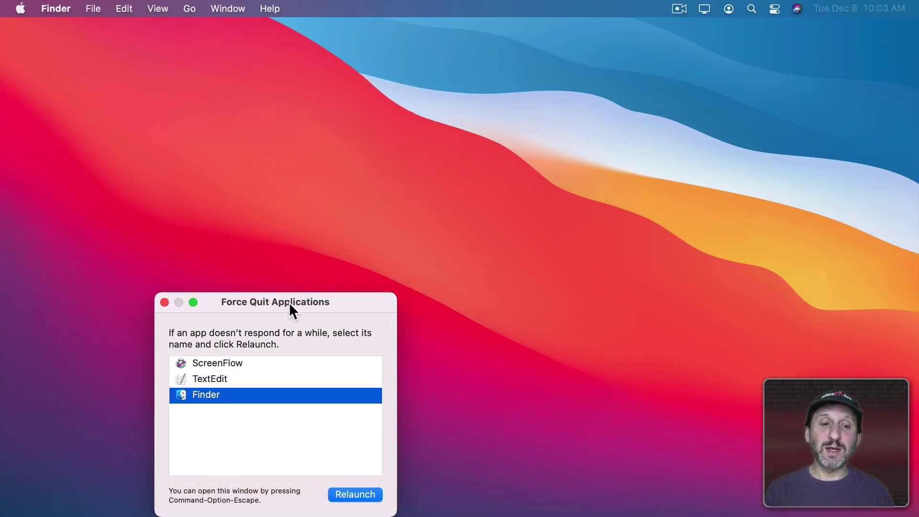
{"action": "left_click_drag", "start_coordinate": [289, 305], "coordinate": [298, 112]}
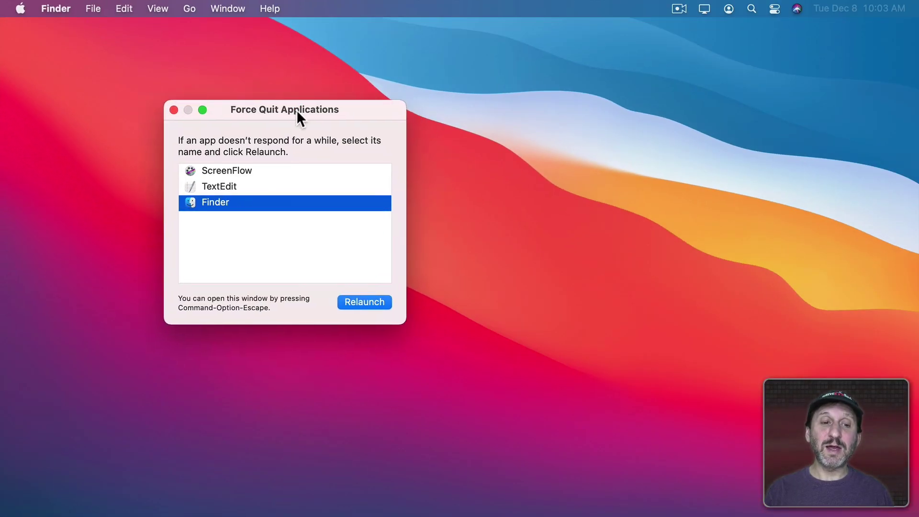
{"action": "left_click", "coordinate": [172, 110]}
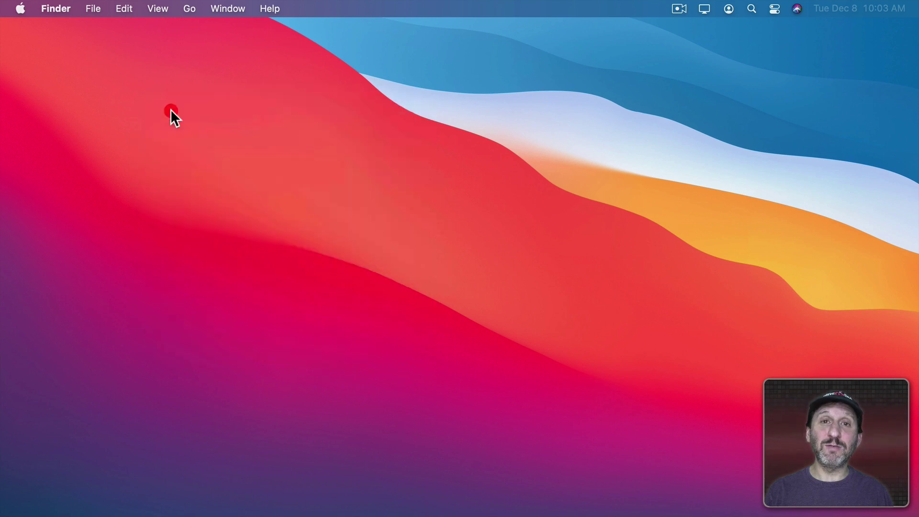
{"action": "left_click", "coordinate": [15, 7]}
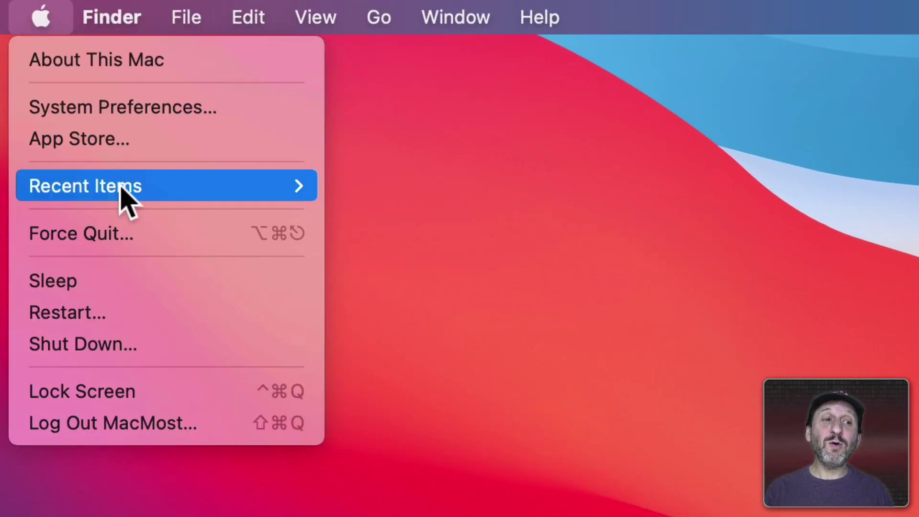
{"action": "key", "text": "shift"}
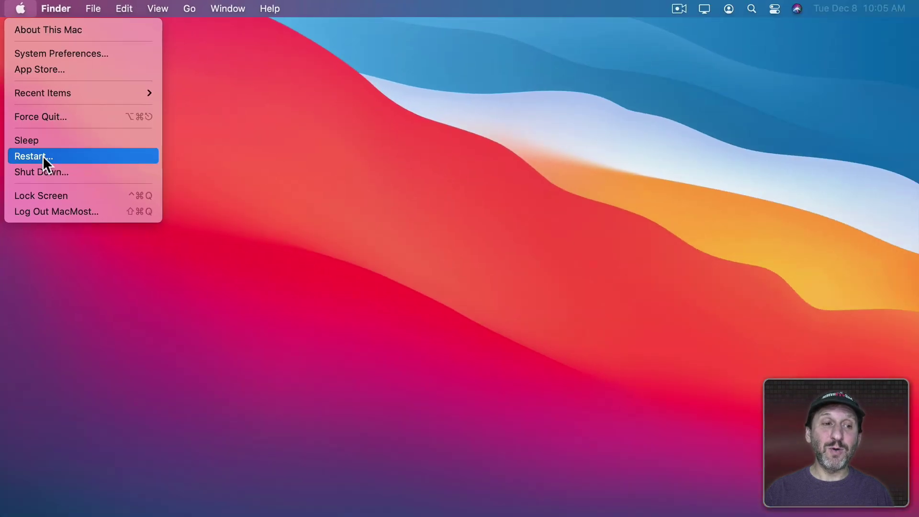
- Cancel the Restart confirmation, then reopen the Apple menu with Option to reveal no-confirmation commands
{"action": "key", "text": "Escape"}
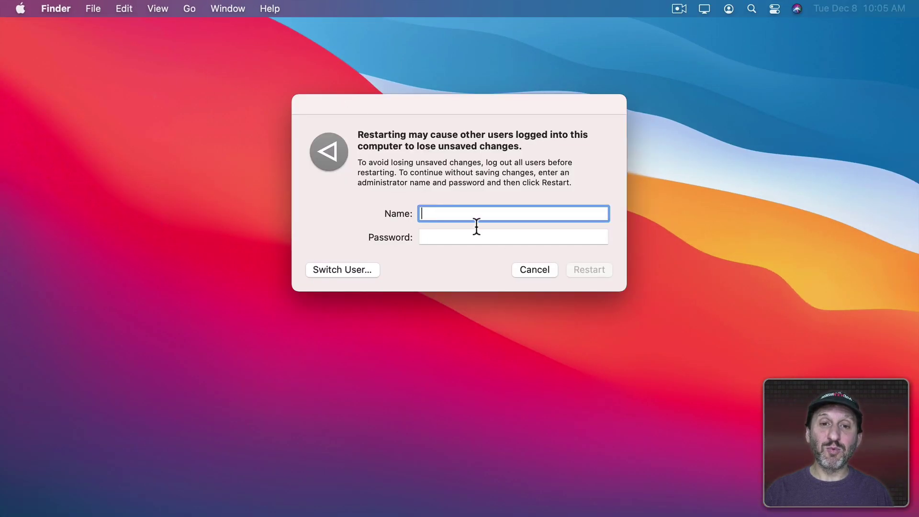
{"action": "left_click", "coordinate": [535, 271]}
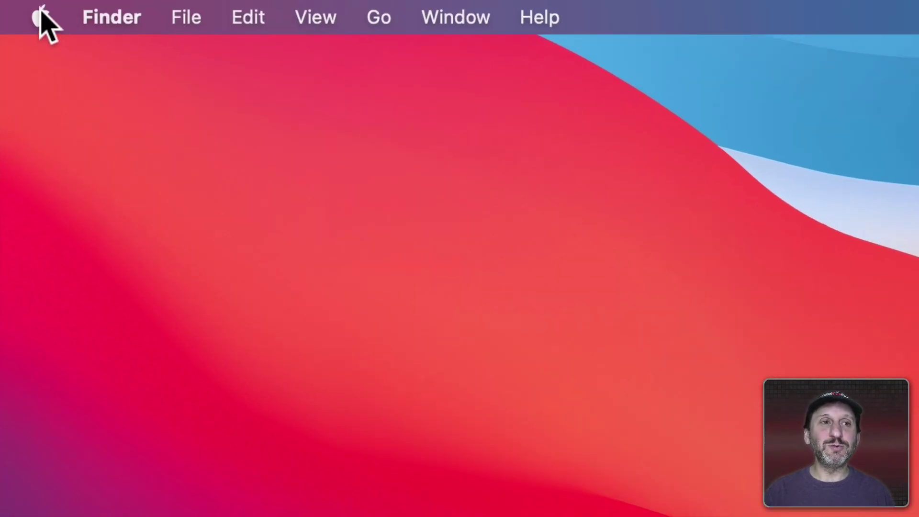
{"action": "left_click", "coordinate": [43, 19]}
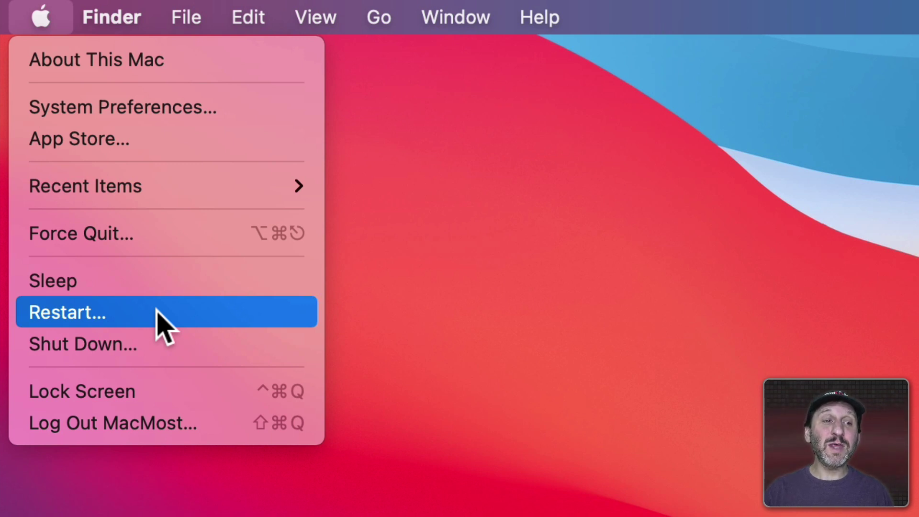
{"action": "key", "text": "alt"}
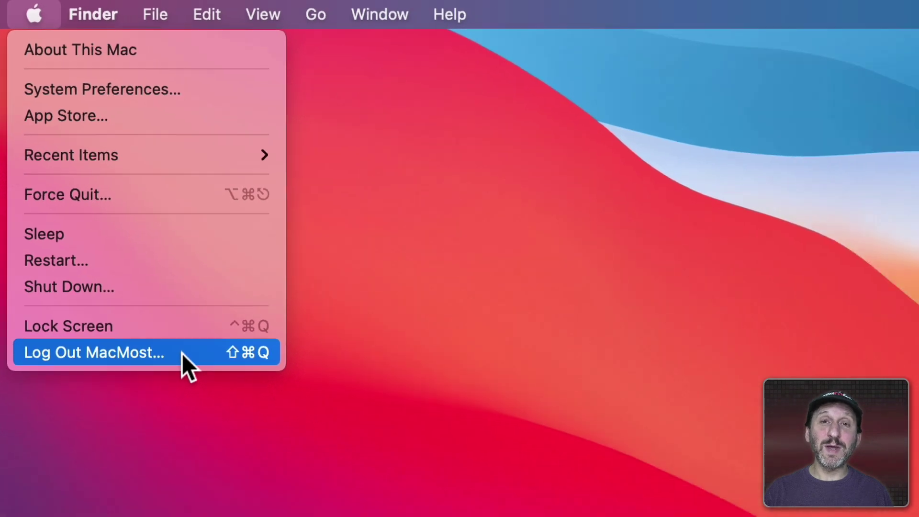
- Cancel the Log Out confirmation and reopen the Apple menu holding Option again
{"action": "left_click", "coordinate": [220, 423]}
{"action": "left_click", "coordinate": [510, 214]}
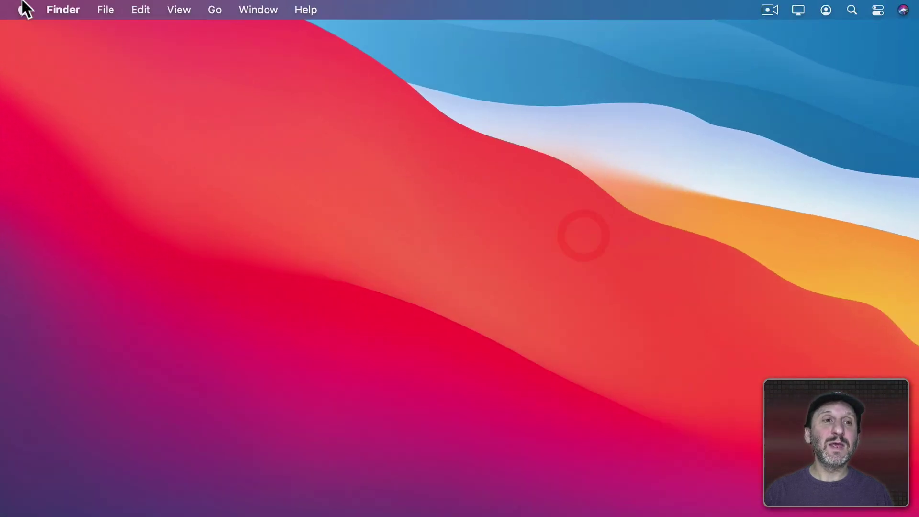
{"action": "left_click", "coordinate": [21, 8]}
{"action": "key", "text": "alt"}
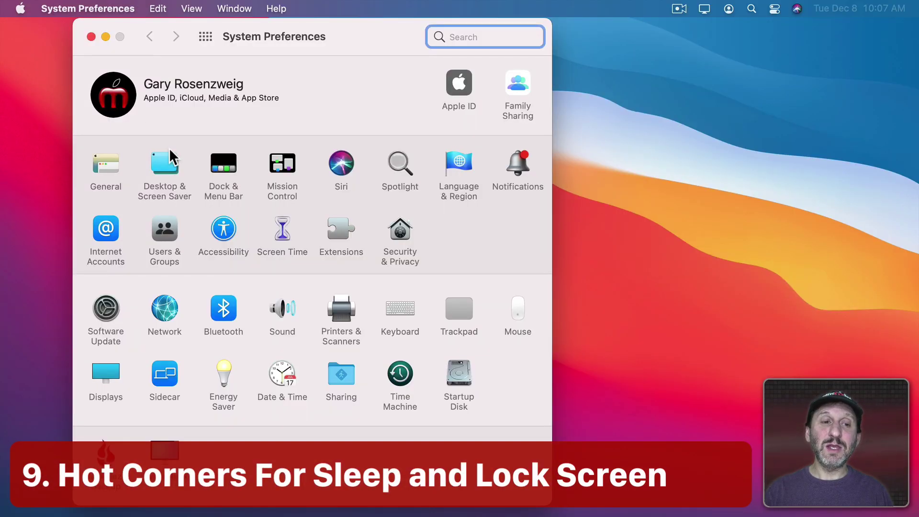
- In Mission Control's Hot Corners, change the top-left corner to Lock Screen, then compare with the Apple menu's Lock Screen
{"action": "left_click", "coordinate": [286, 163]}
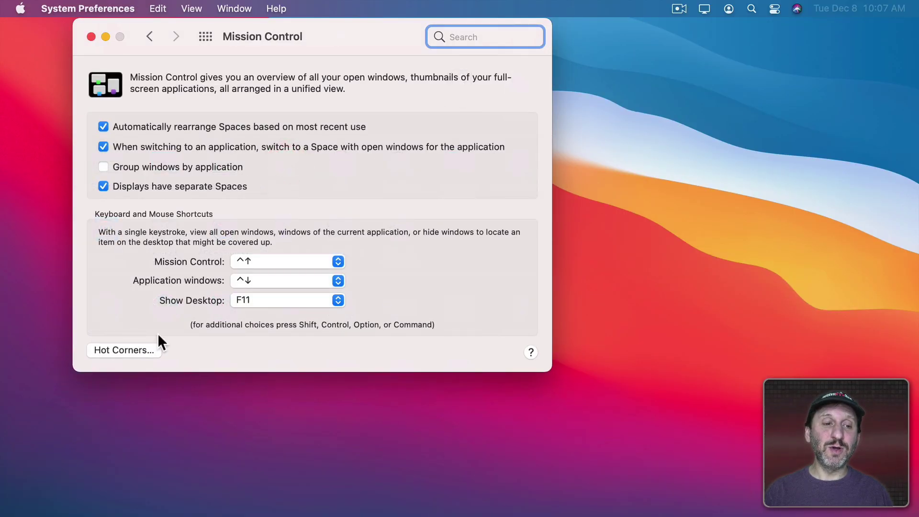
{"action": "left_click", "coordinate": [133, 344]}
{"action": "left_click", "coordinate": [182, 203]}
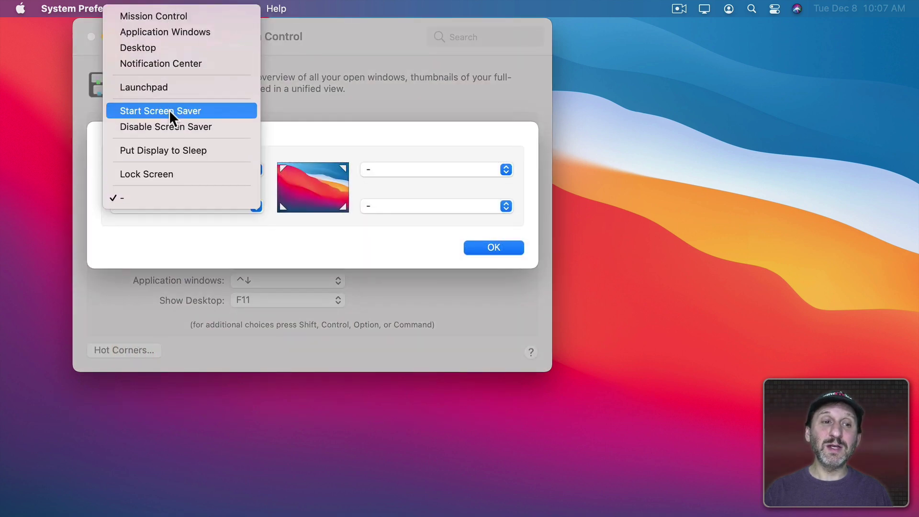
{"action": "left_click", "coordinate": [194, 151]}
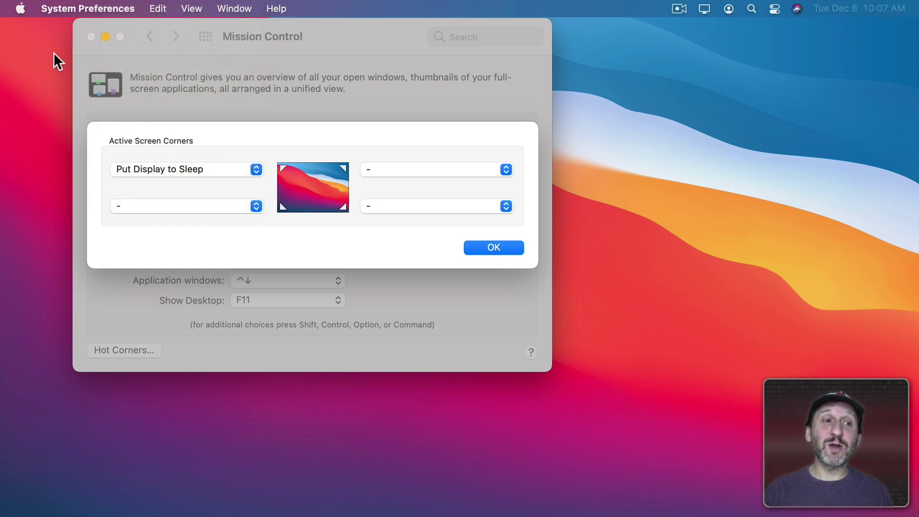
{"action": "left_click", "coordinate": [169, 166]}
{"action": "left_click", "coordinate": [177, 147]}
{"action": "left_click", "coordinate": [22, 6]}
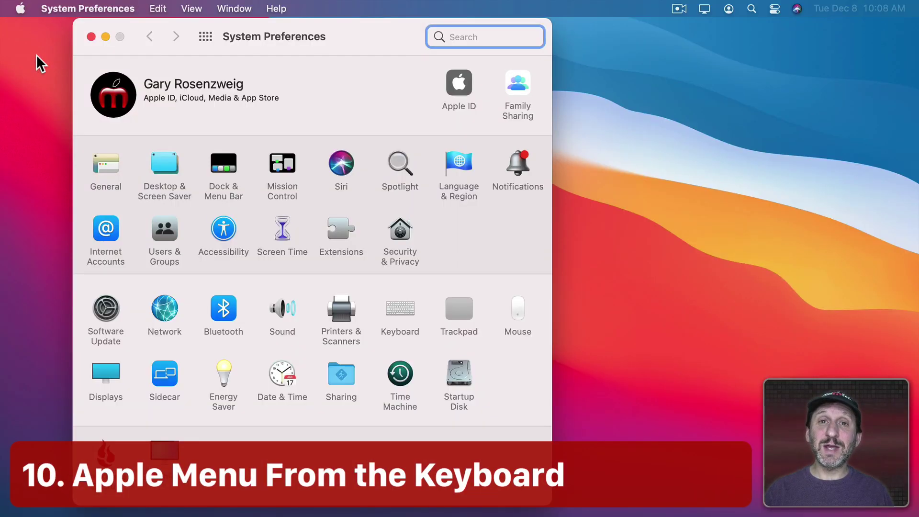
- Check Keyboard Shortcuts for Control-F2, Move focus to the menu bar, then return to the Keyboard tab
{"action": "left_click", "coordinate": [395, 302]}
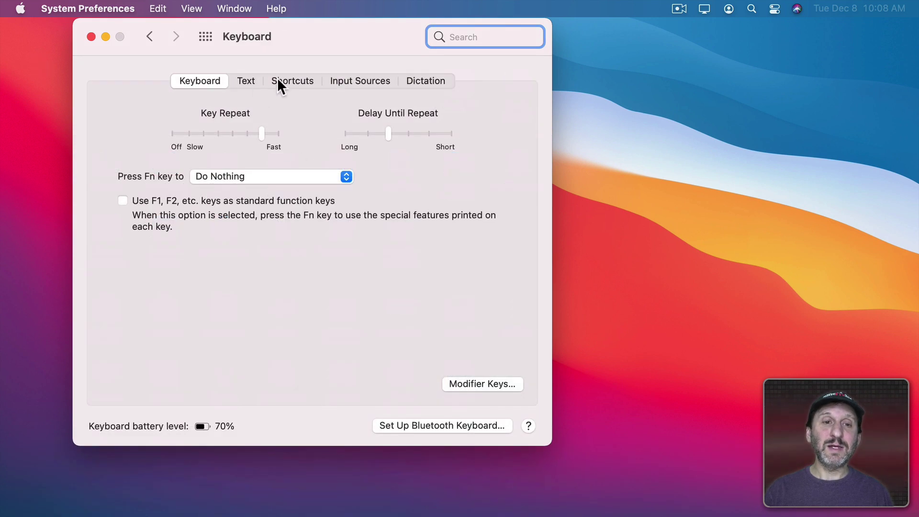
{"action": "left_click", "coordinate": [287, 85]}
{"action": "left_click", "coordinate": [148, 153]}
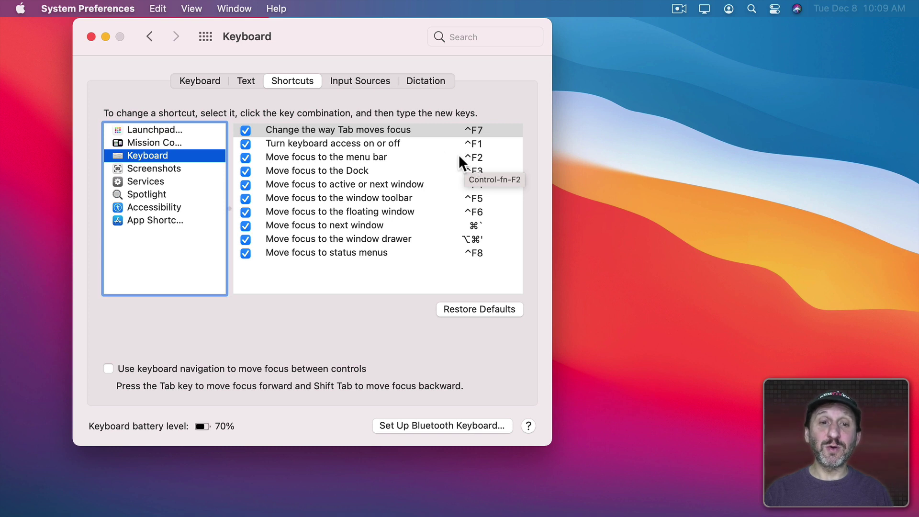
{"action": "left_click", "coordinate": [200, 79]}
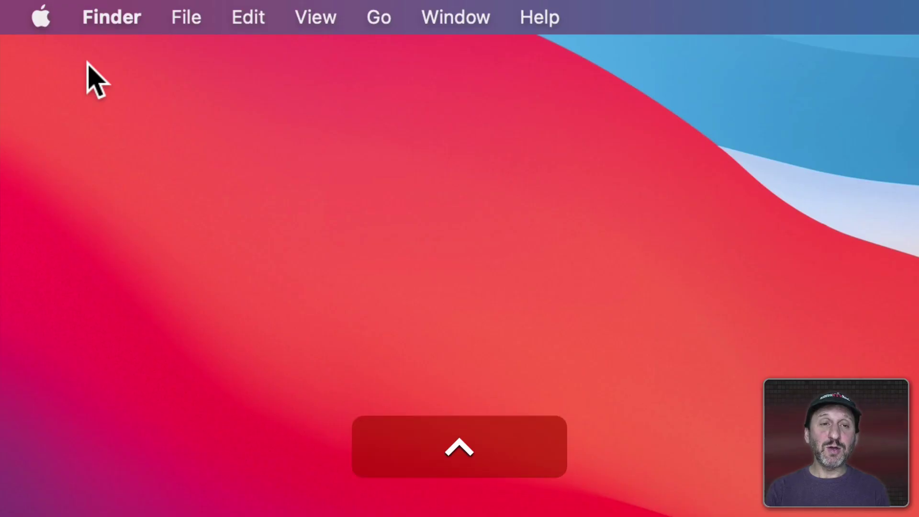
{"action": "key", "text": "ctrl+F2"}
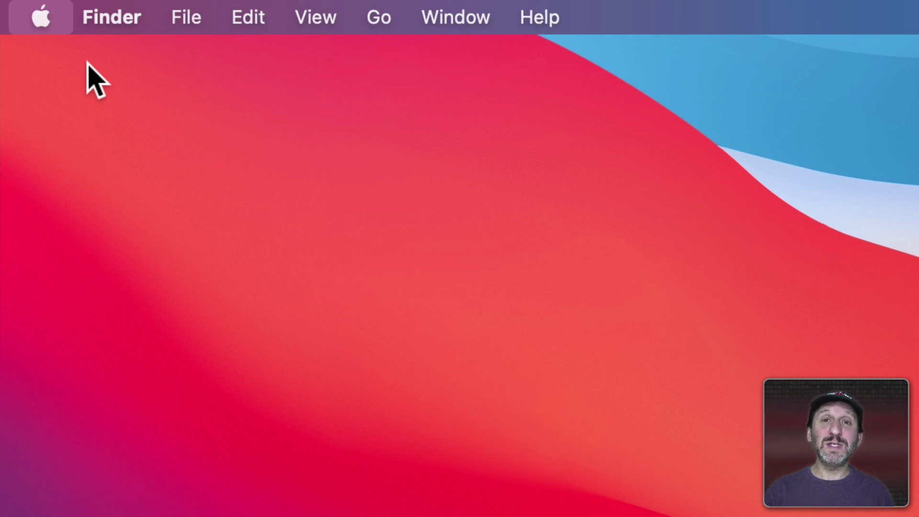
{"action": "key", "text": "Down"}
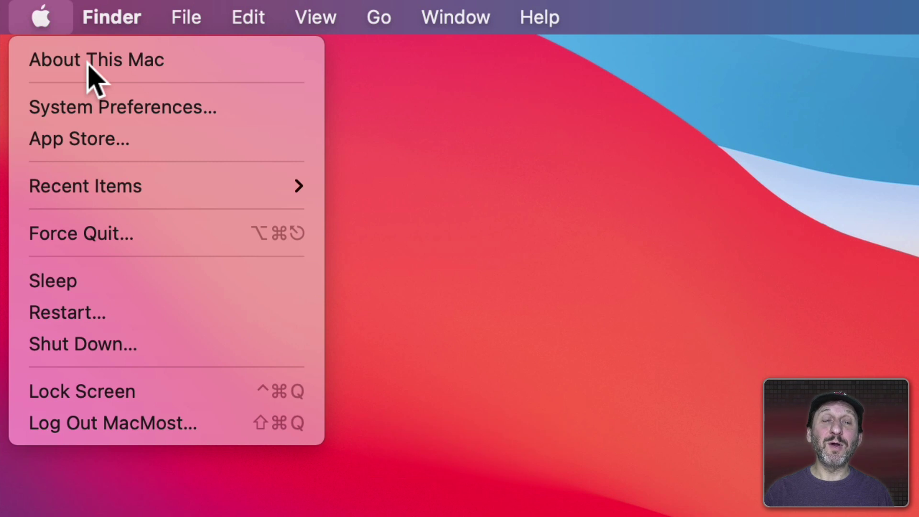
{"action": "key", "text": "Down"}
{"action": "key", "text": "Down"}
{"action": "key", "text": "Down"}
{"action": "key", "text": "Down"}
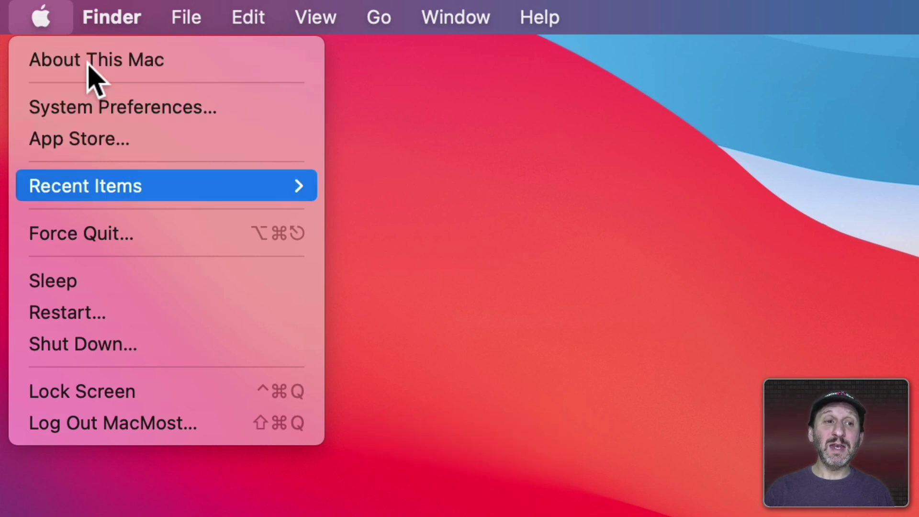
{"action": "key", "text": "Right"}
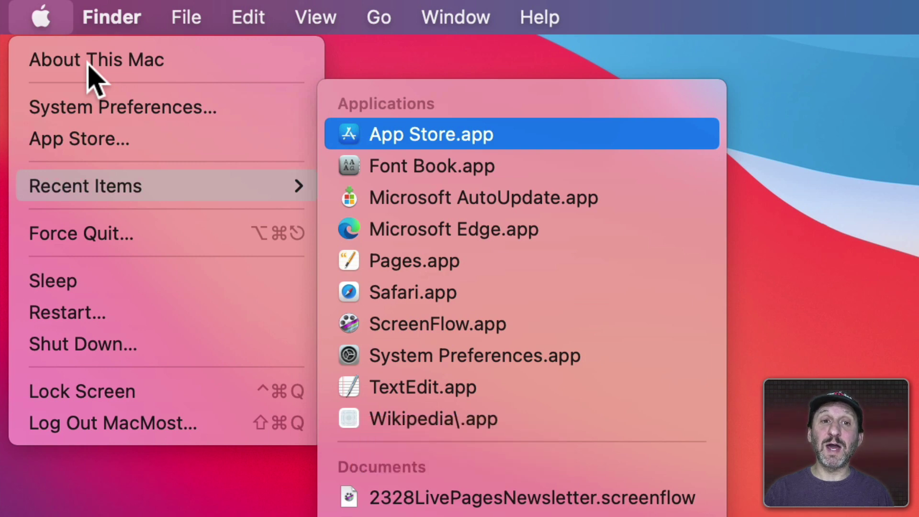
{"action": "key", "text": "Left"}
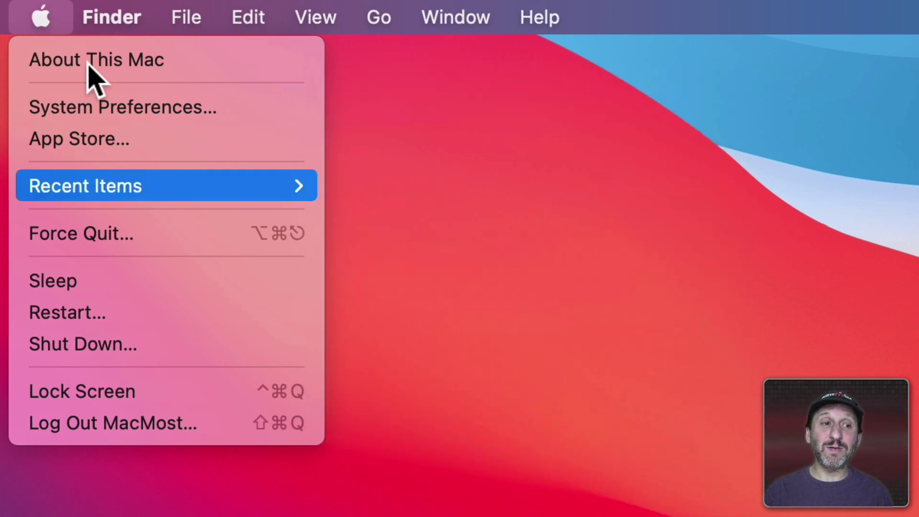
{"action": "key", "text": "Down"}
{"action": "key", "text": "Down"}
{"action": "key", "text": "Up"}
{"action": "key", "text": "Up"}
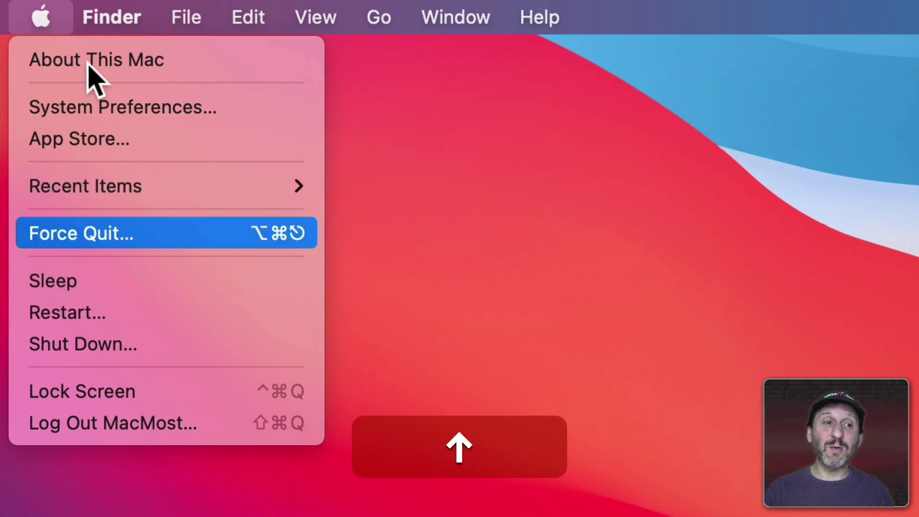
{"action": "key", "text": "Up"}
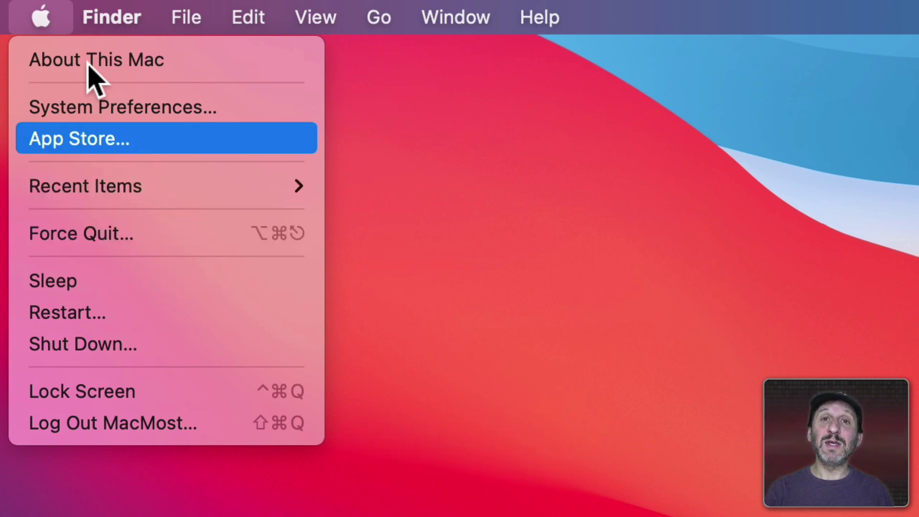